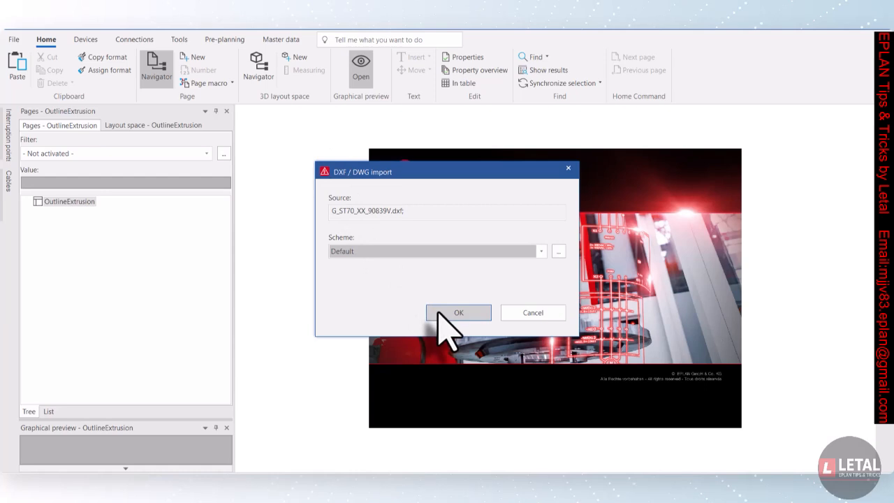
Import the DXF file G_ST70_XX_90839V.dxf with the default scheme as page 1 and expand the project's page tree
click(439, 313)
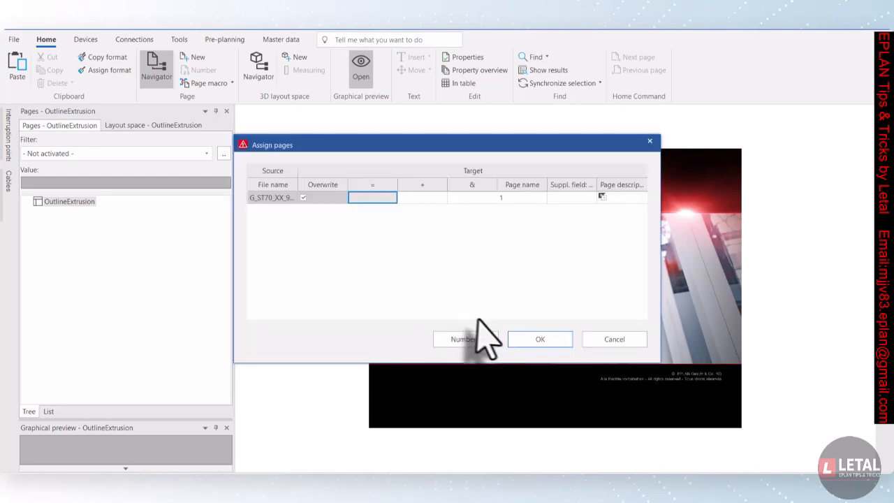
click(540, 340)
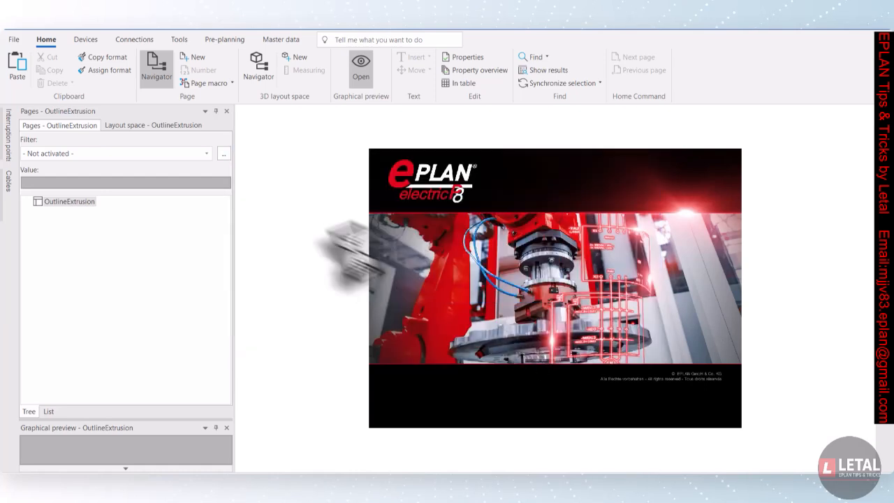
click(26, 202)
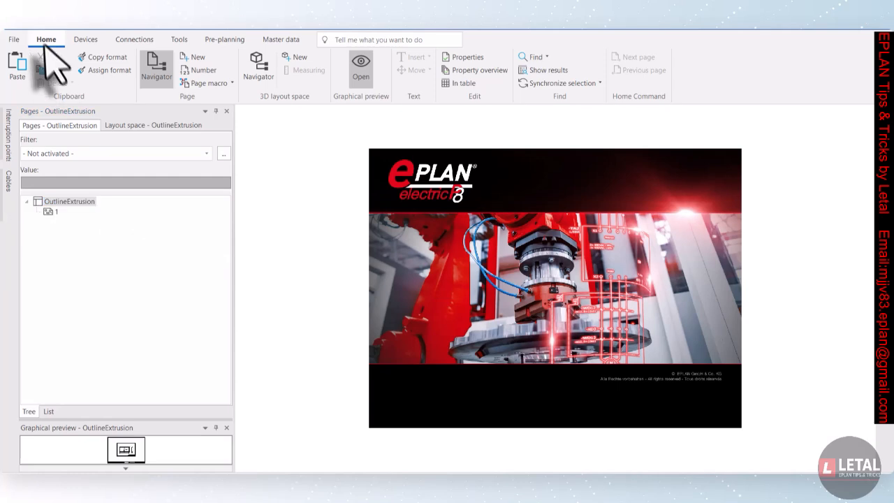
Start a new extrusion outline and paste the file name Rail300_Length122mm_Width_free__6ES7390-1BC00-0AA0.fc2
click(280, 40)
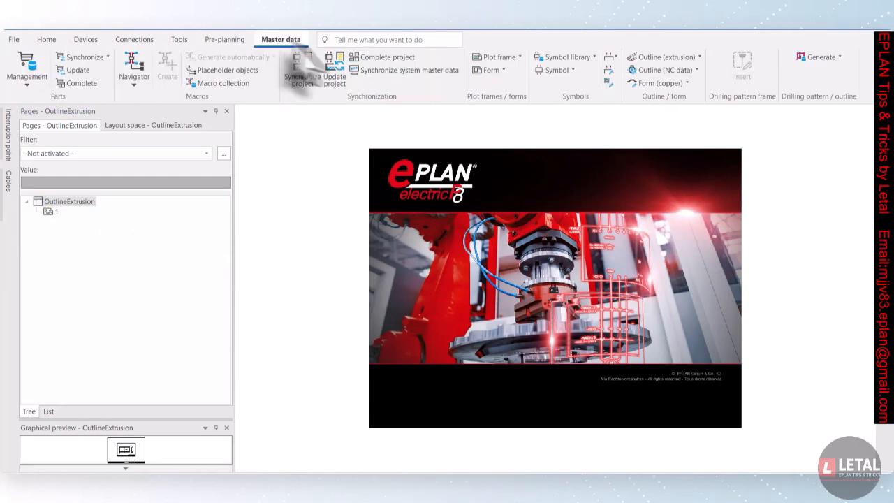
click(660, 57)
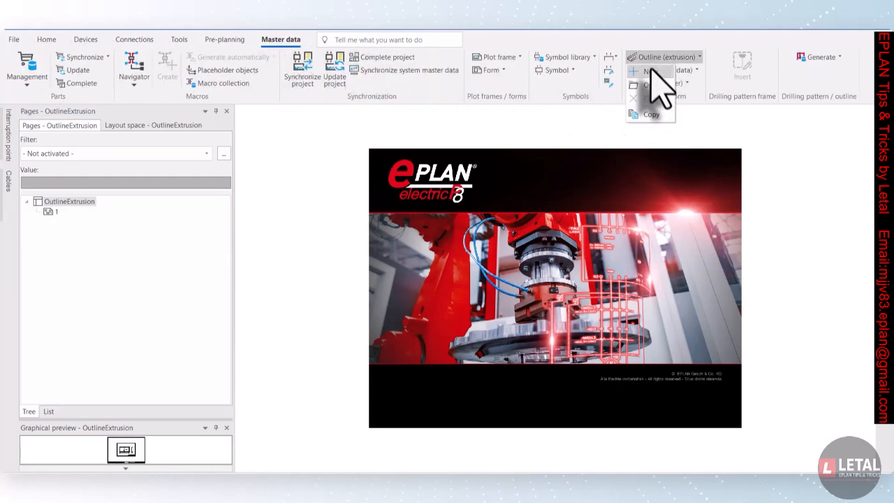
click(651, 72)
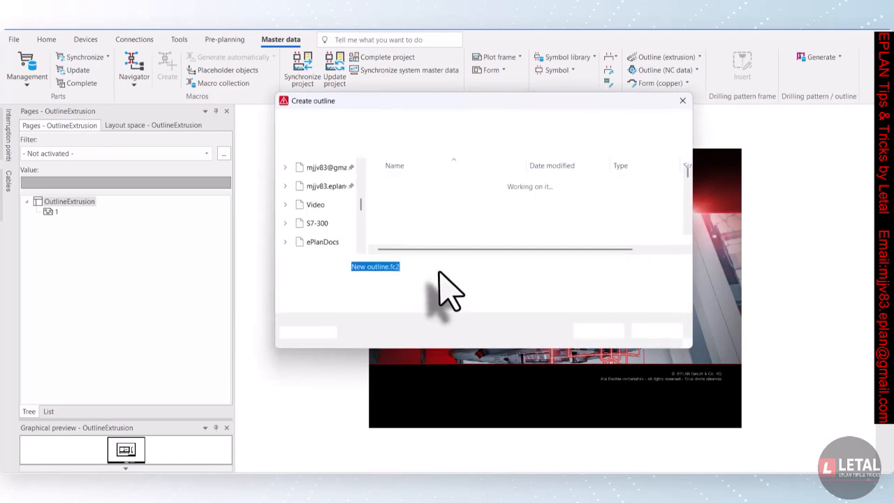
right_click(351, 268)
click(379, 316)
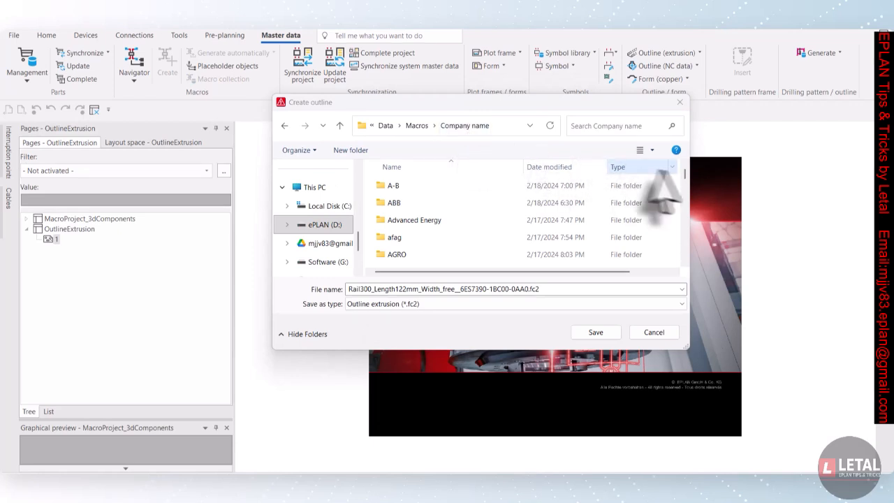
Save the new outline file in the Siemens\Automation_Systems\S7-300 macros folder
scroll(479, 226, down, 6)
scroll(475, 234, down, 6)
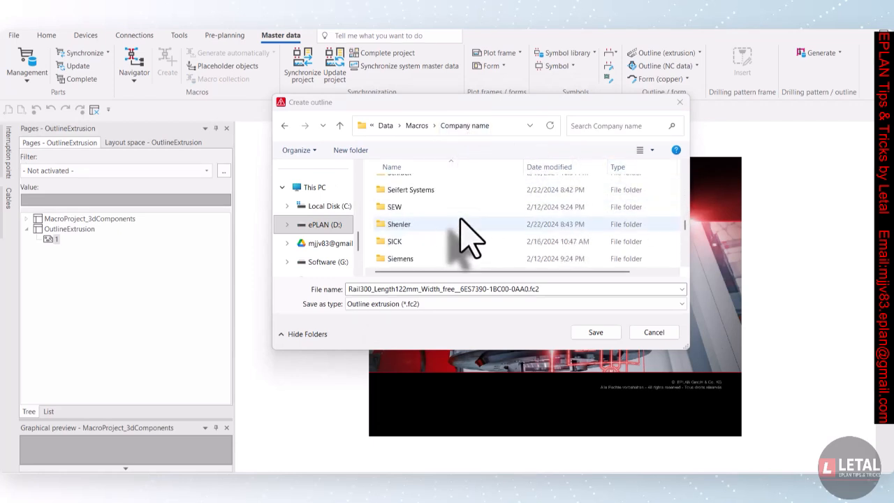
double_click(439, 258)
scroll(455, 228, down, 1)
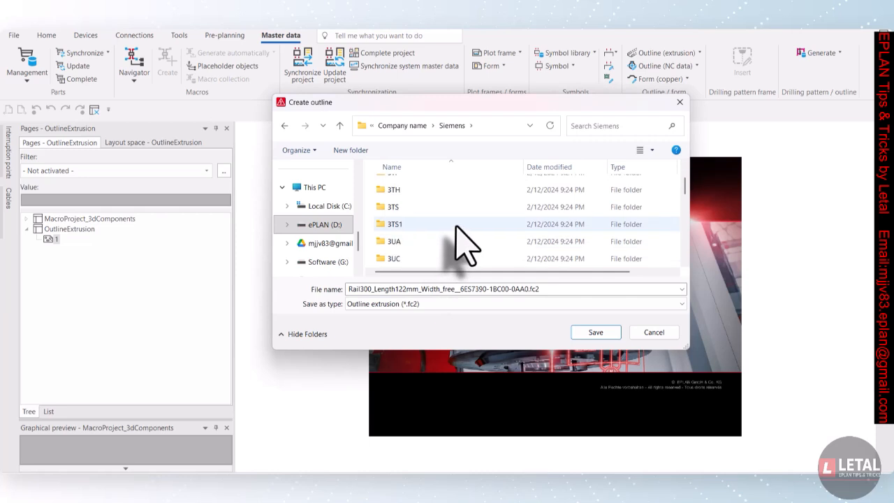
scroll(466, 245, down, 2)
scroll(464, 244, up, 1)
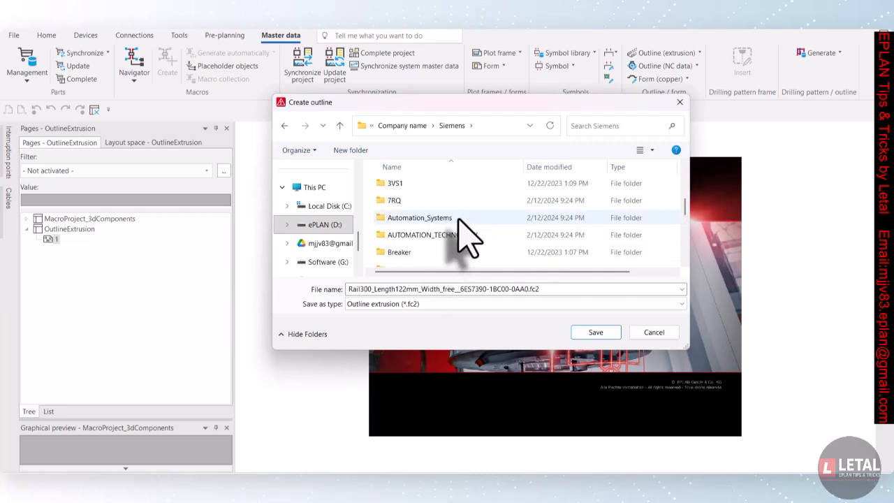
double_click(465, 218)
scroll(463, 235, down, 2)
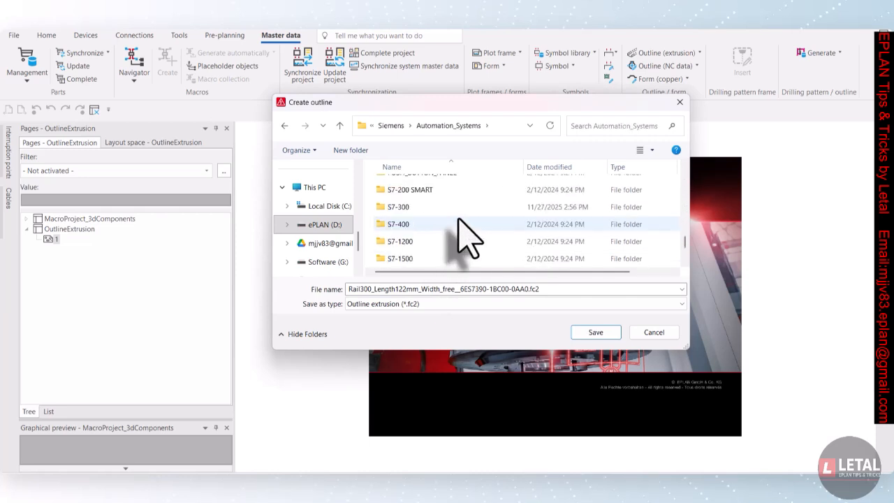
scroll(467, 239, up, 1)
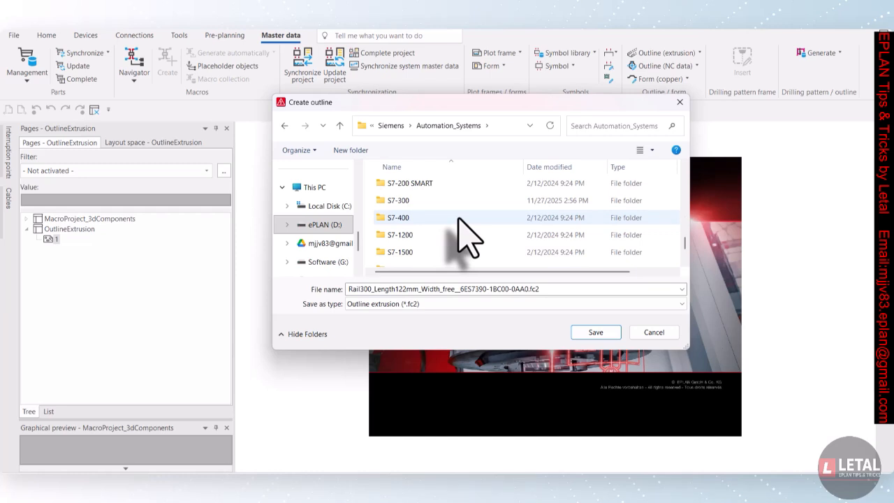
double_click(453, 202)
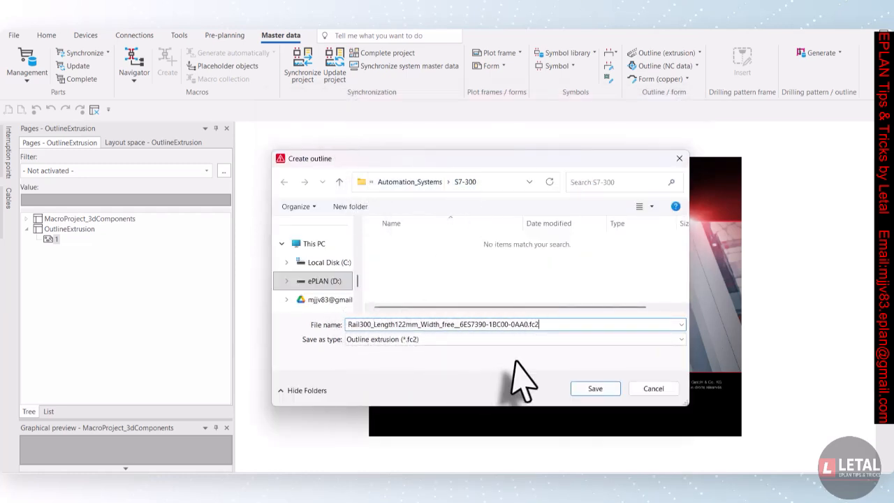
click(594, 391)
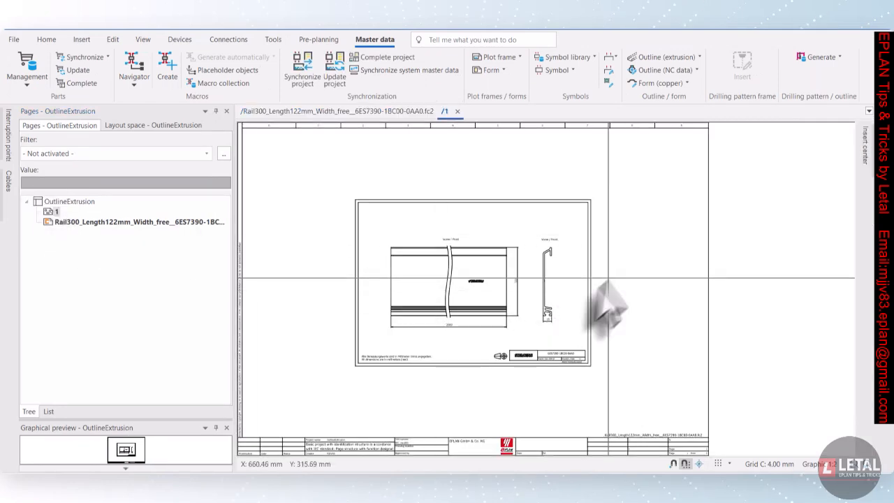
Copy the front-view rail profile from the imported DXF page
scroll(601, 280, up, 5)
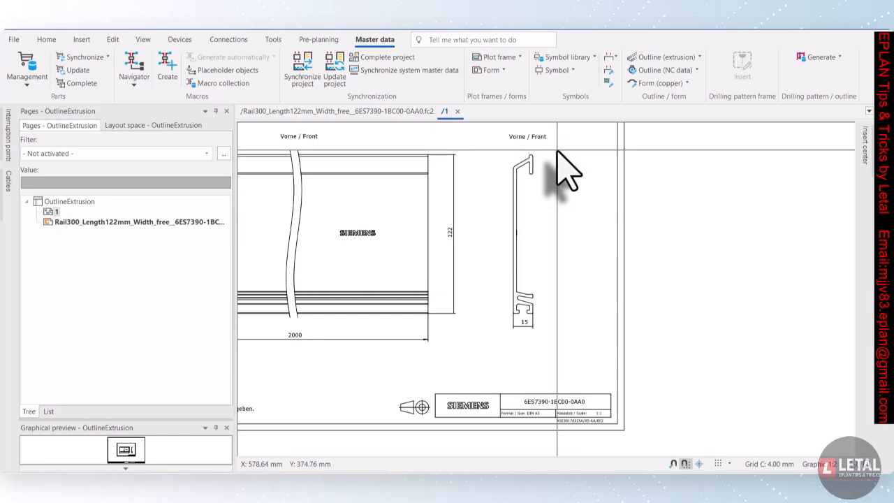
drag(556, 150, 498, 341)
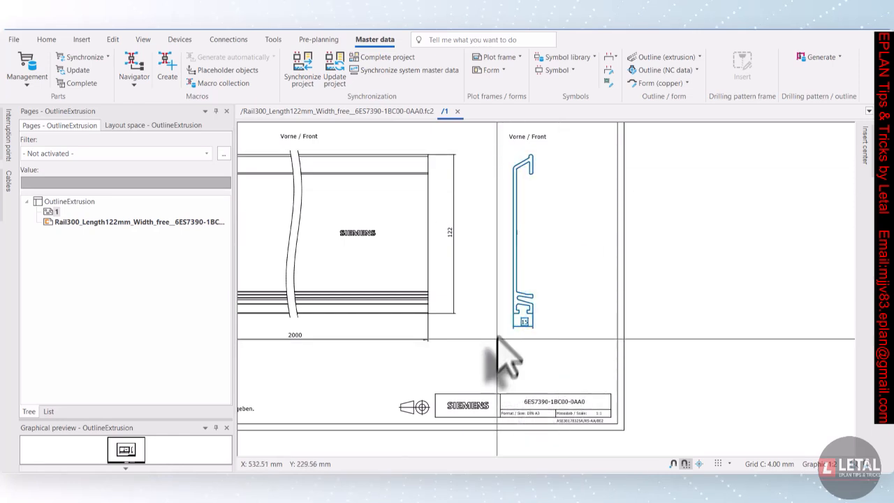
right_click(514, 248)
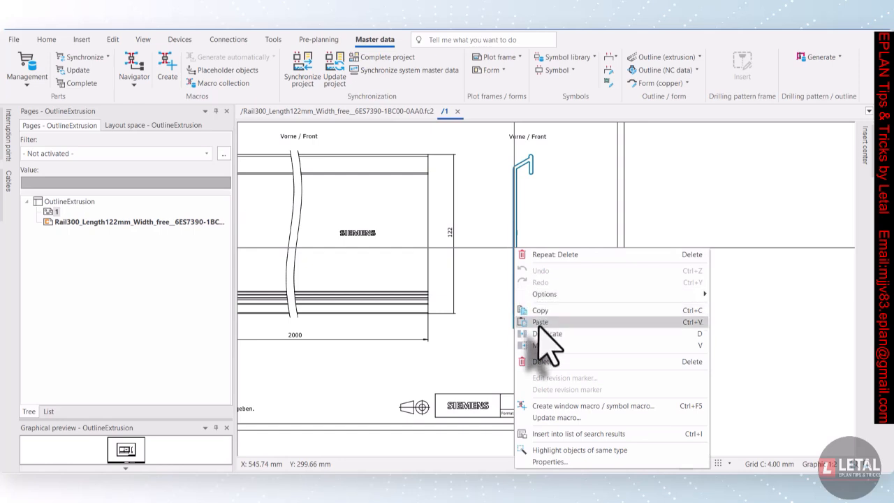
click(541, 310)
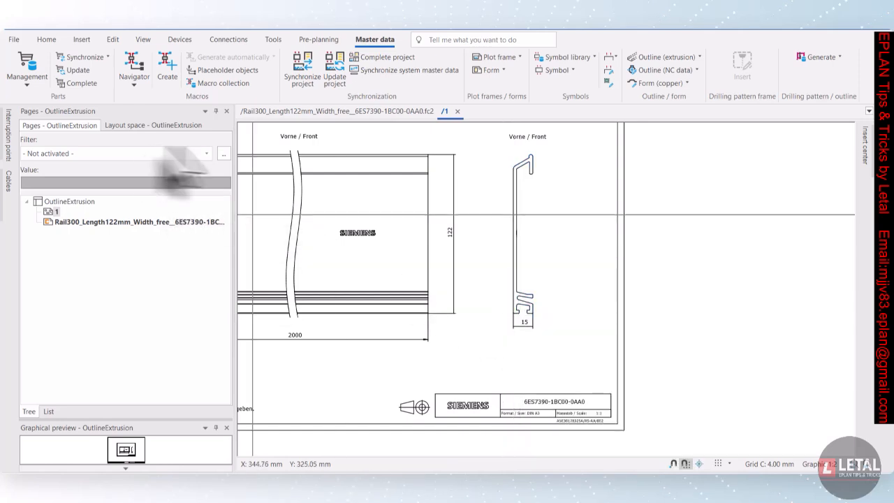
Paste the rail profile into the outline editor, placing it at the origin
click(328, 111)
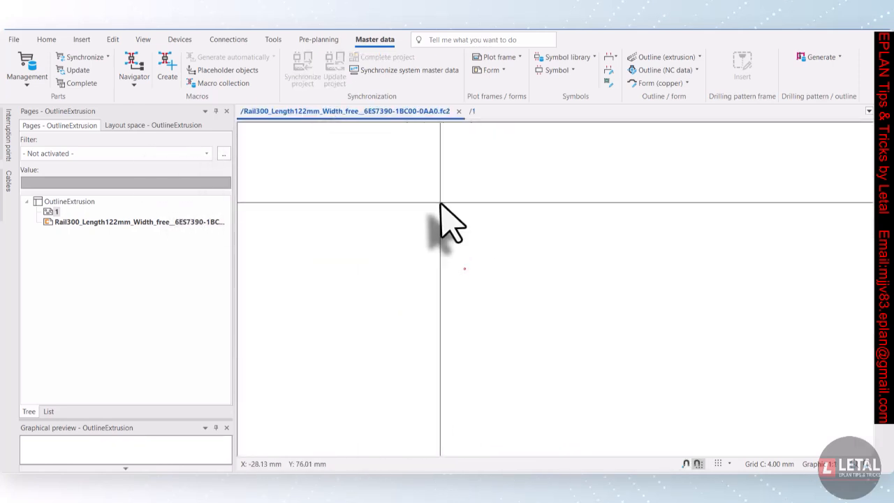
right_click(440, 203)
click(466, 339)
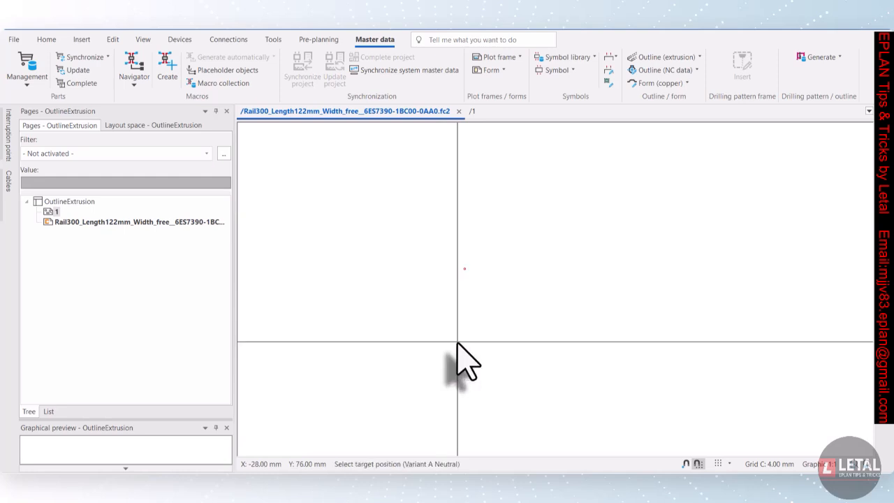
scroll(459, 305, up, 2)
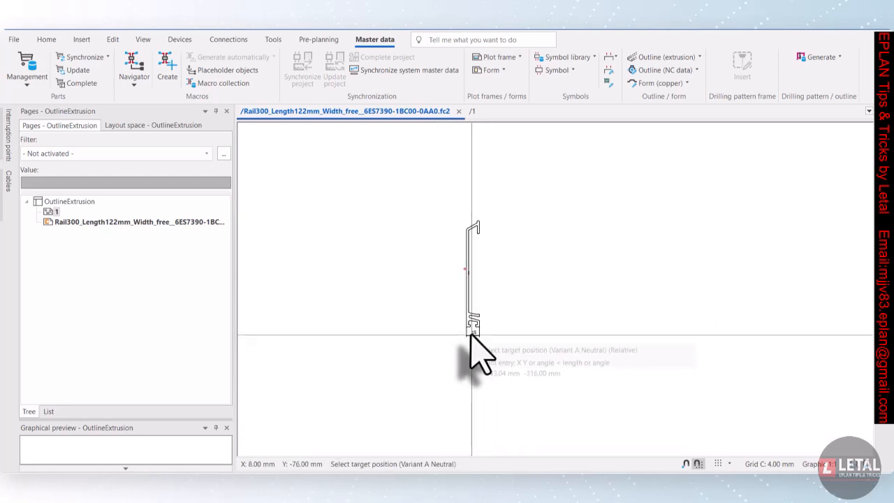
scroll(475, 342, up, 3)
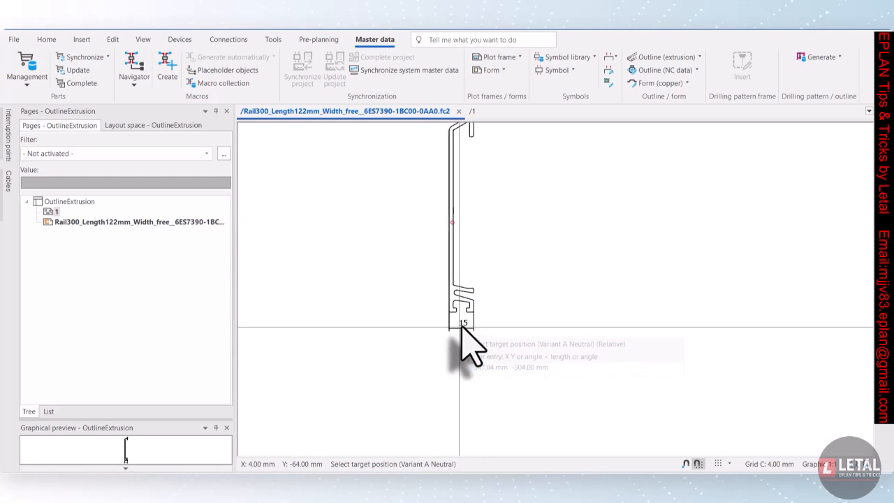
click(459, 327)
key(Escape)
Delete the 15 mm width dimension from the pasted profile
drag(489, 342, 443, 322)
key(Delete)
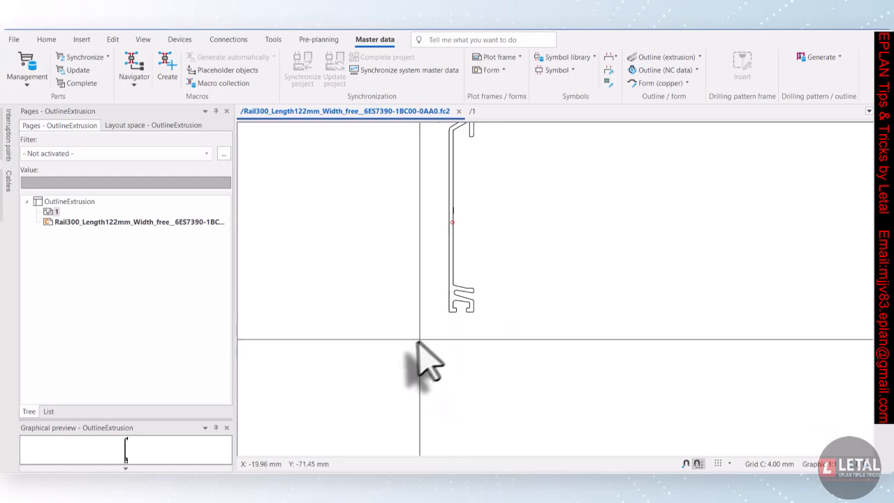
scroll(395, 374, down, 1)
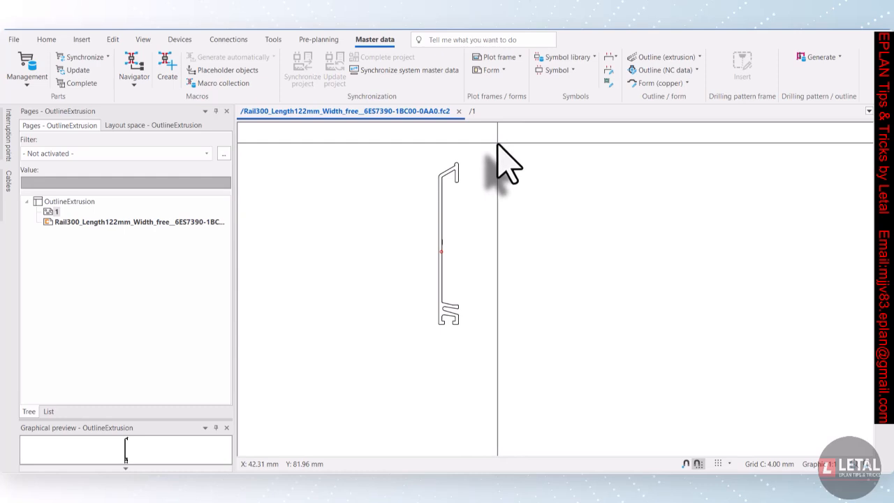
Flip the whole profile about a vertical mirror axis through the origin
drag(498, 145, 385, 353)
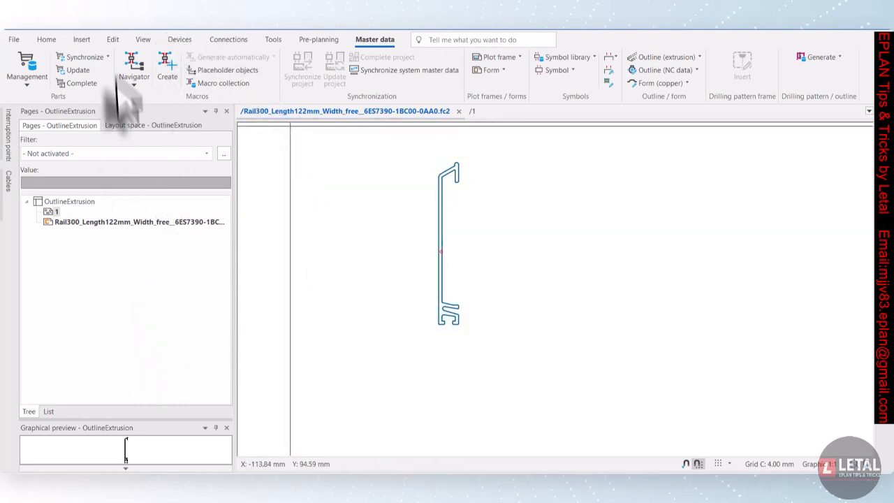
click(113, 39)
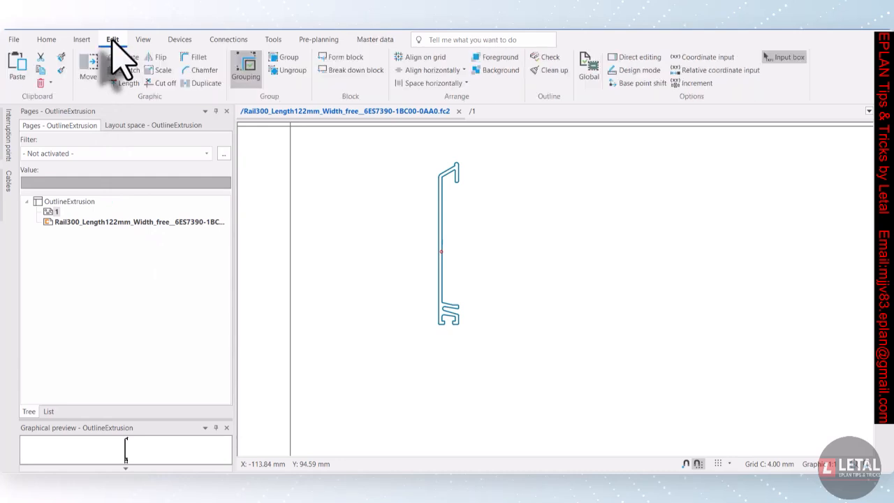
click(157, 58)
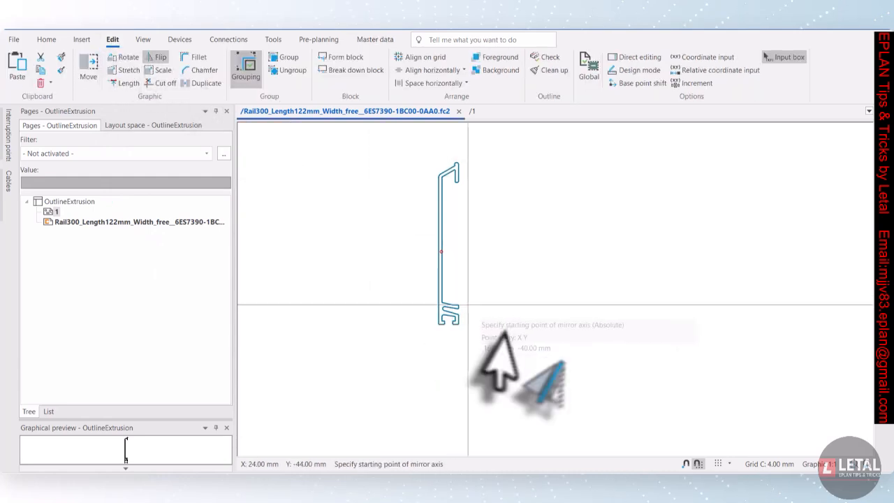
click(441, 251)
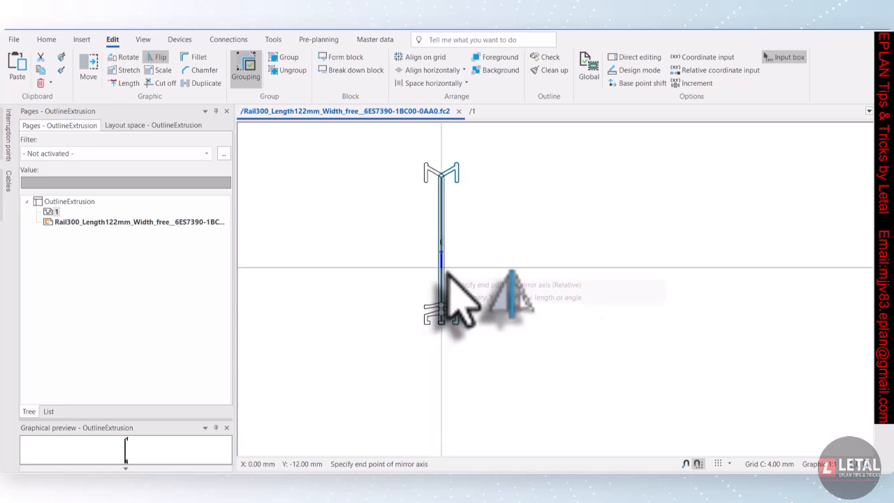
click(441, 236)
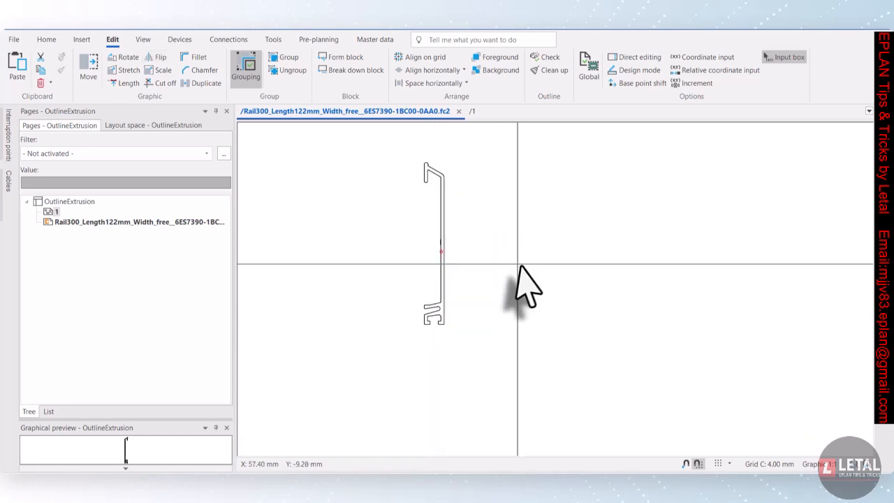
Select the rail profile and insert a mounting surface along its back face, from the upper bend down to the lower foot
scroll(375, 227, up, 2)
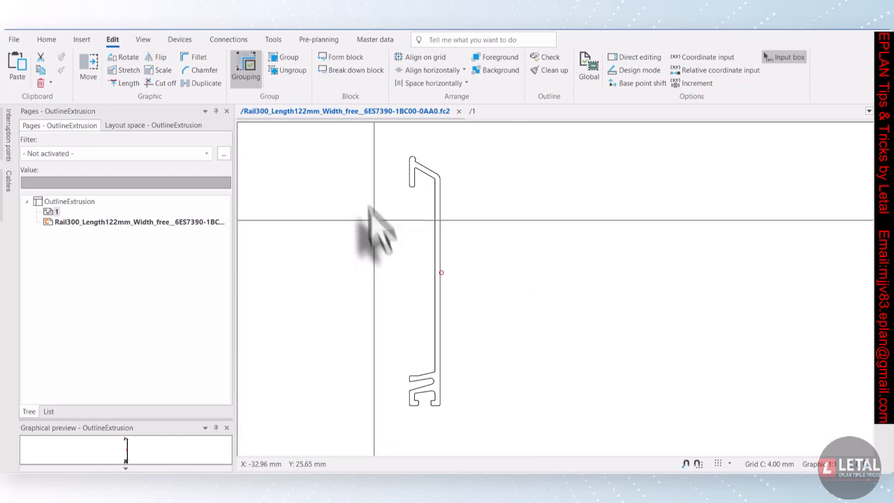
drag(375, 138, 457, 468)
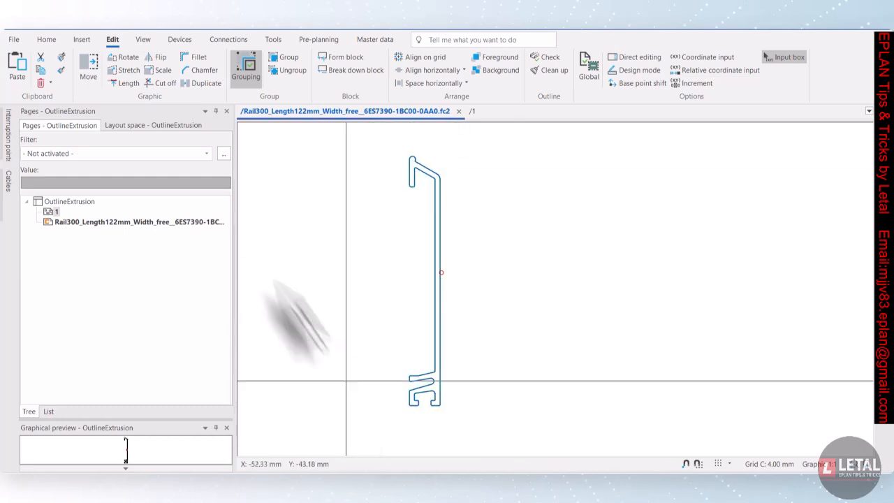
click(81, 40)
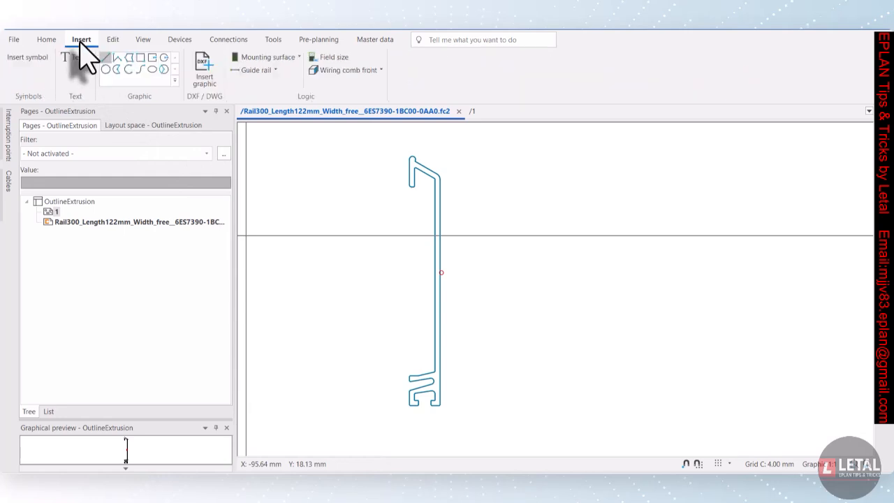
click(265, 57)
scroll(445, 180, up, 5)
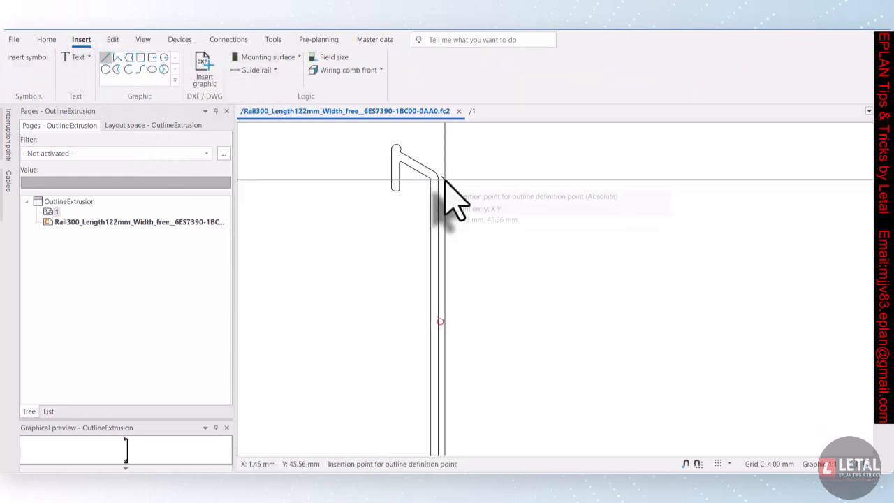
scroll(423, 175, up, 2)
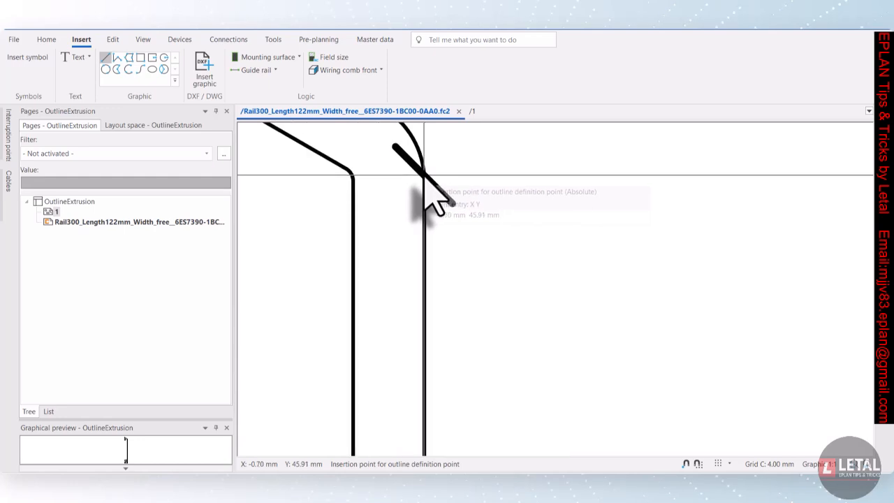
click(423, 175)
scroll(423, 181, down, 4)
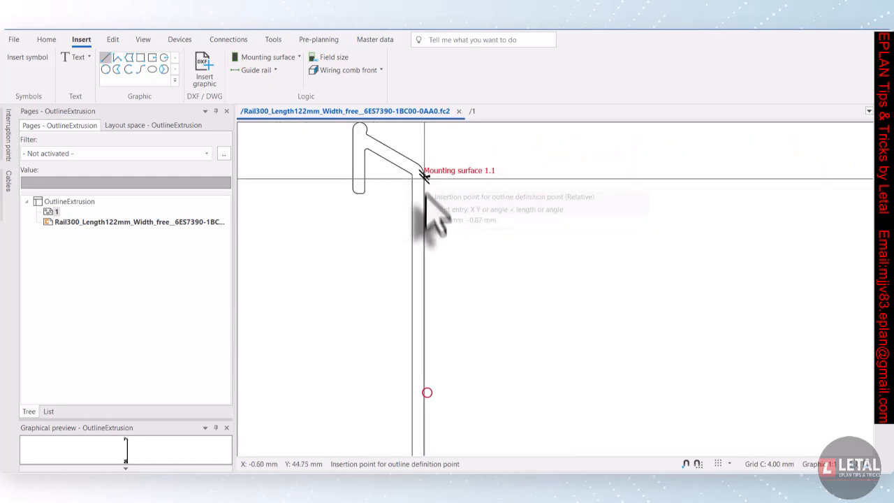
scroll(428, 236, down, 4)
scroll(424, 388, up, 7)
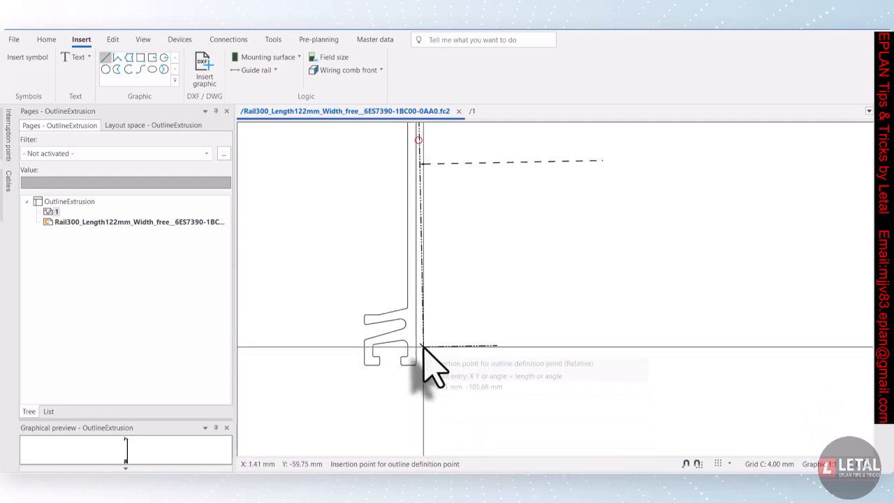
scroll(417, 324, up, 3)
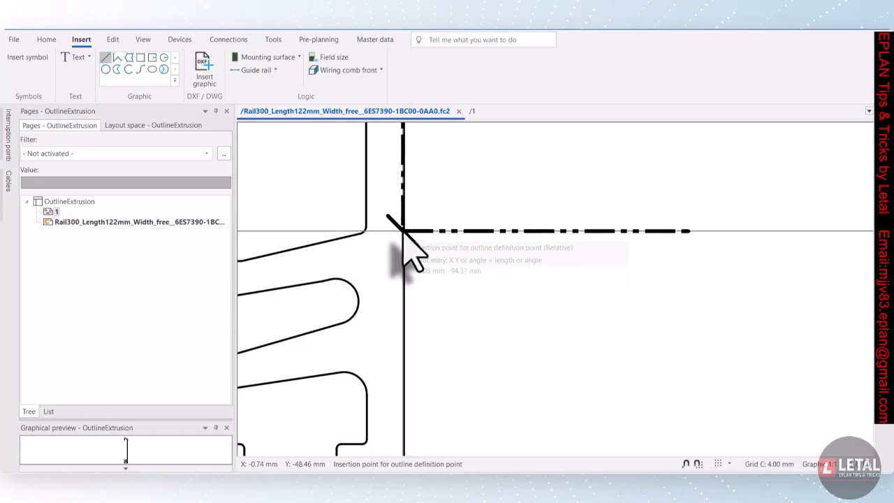
click(404, 232)
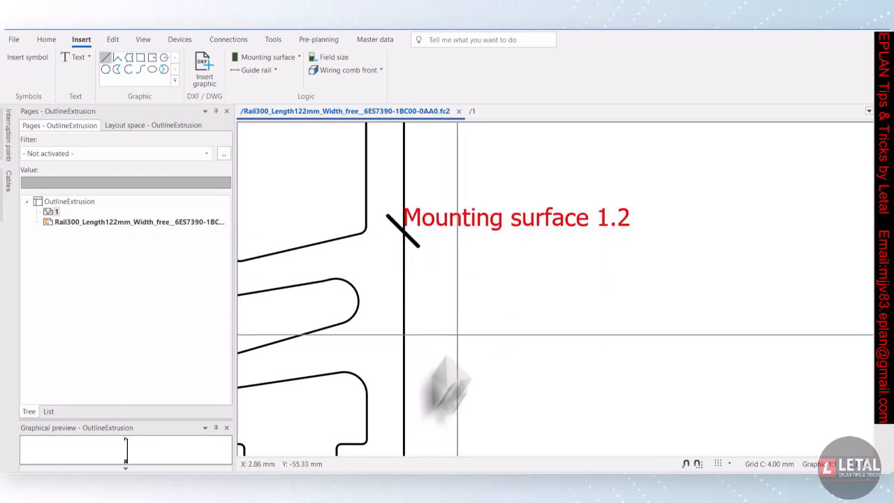
Run the outline check on the whole profile and close the outline editor page
scroll(440, 391, down, 2)
scroll(363, 320, down, 3)
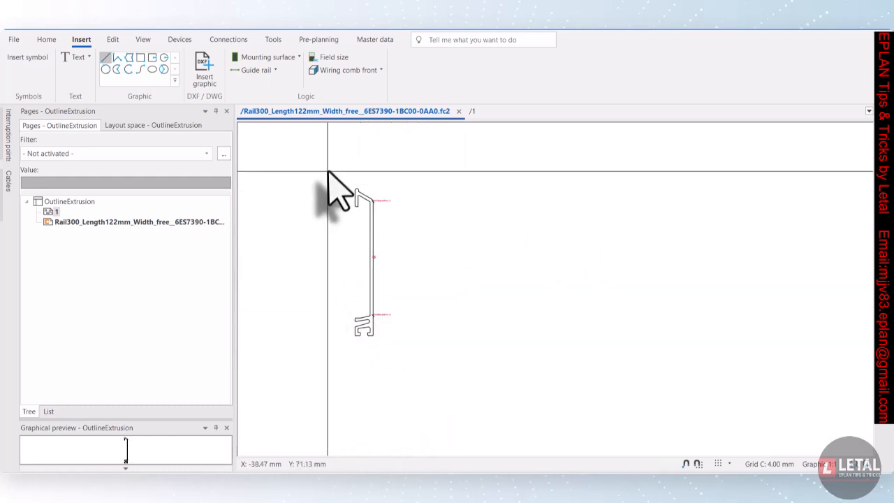
drag(320, 166, 412, 374)
click(113, 39)
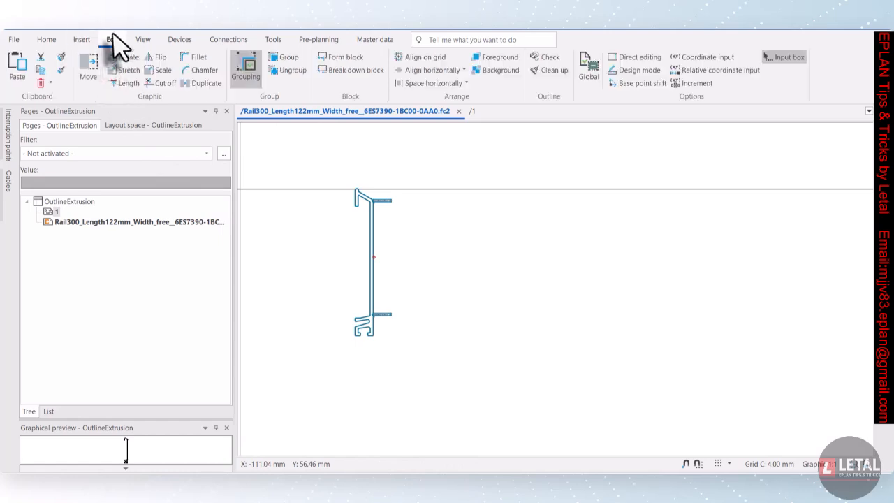
click(549, 57)
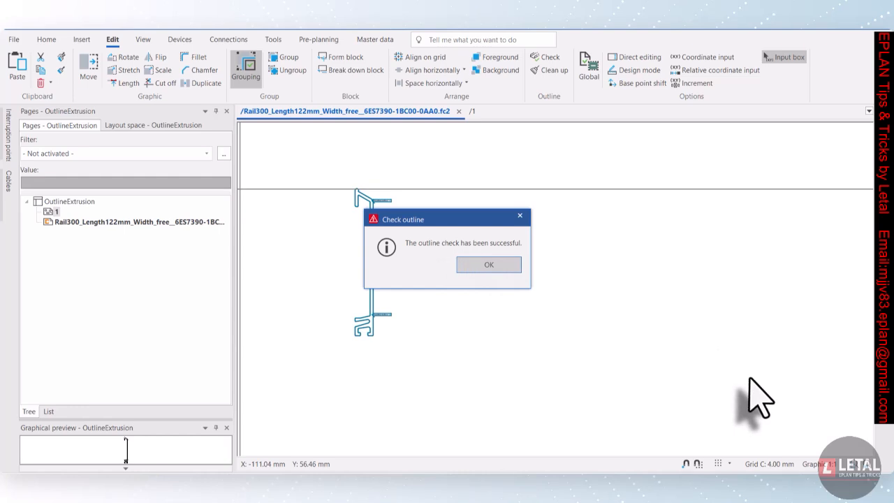
key(Return)
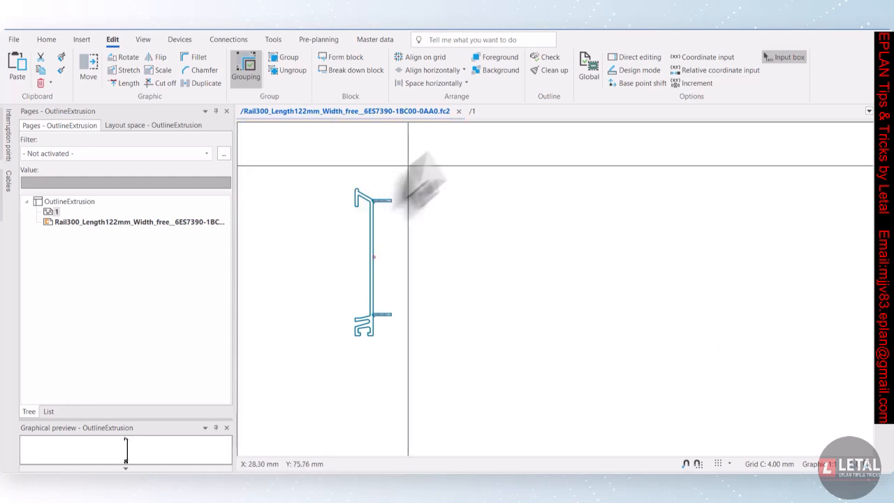
click(458, 113)
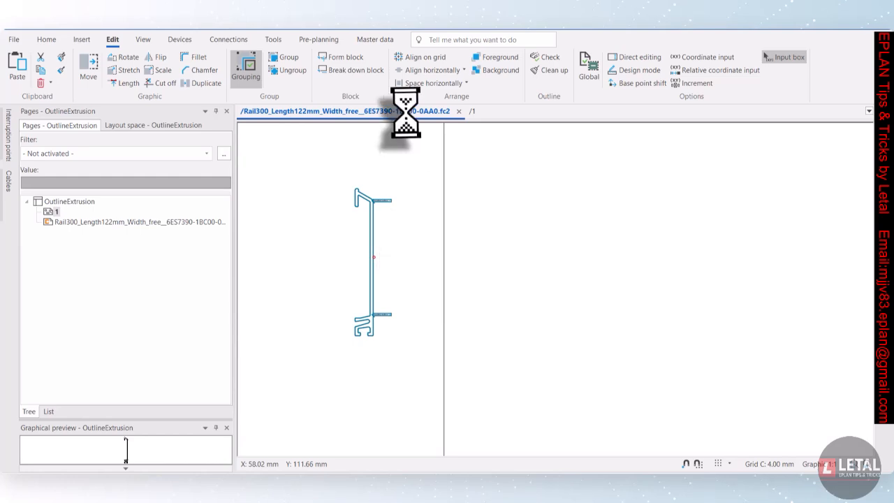
click(512, 270)
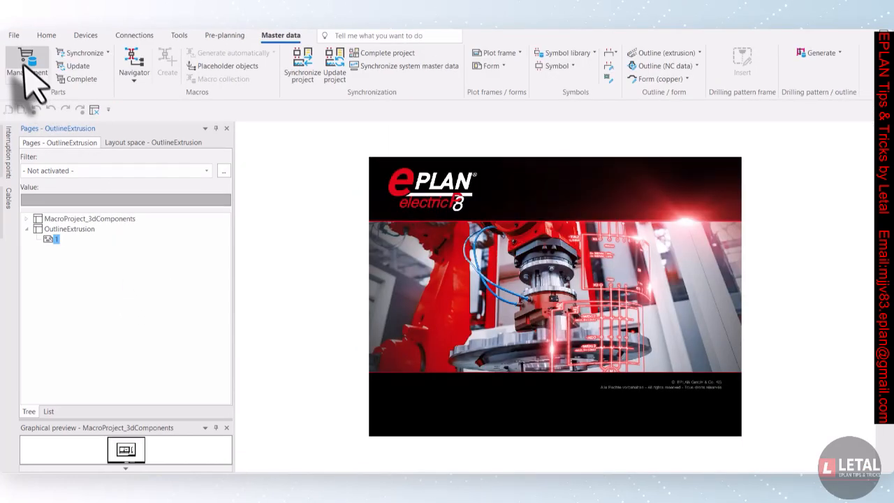
In parts management, assign the Rail300_Length122mm_Width_free__6ES7390-1BC00-0AA0.fc2 outline as schematic macro of part SIE.6ES7390-1BC00-0AA0 and apply
click(25, 63)
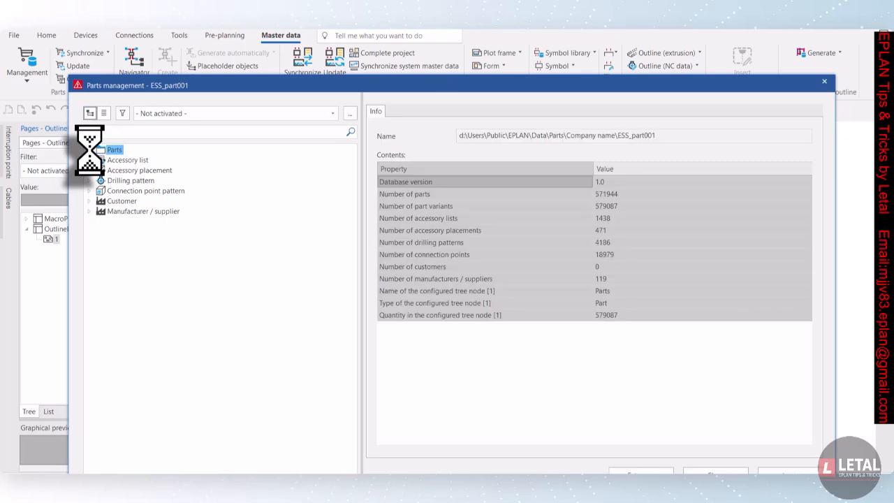
click(90, 151)
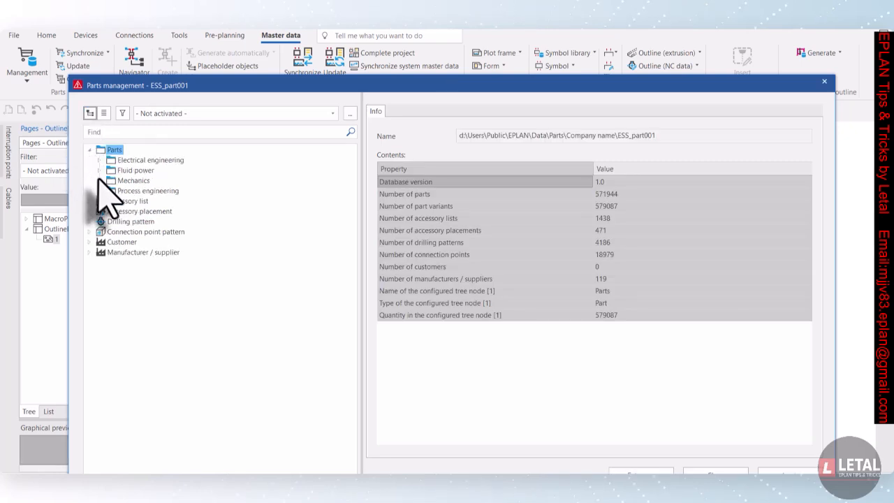
click(100, 181)
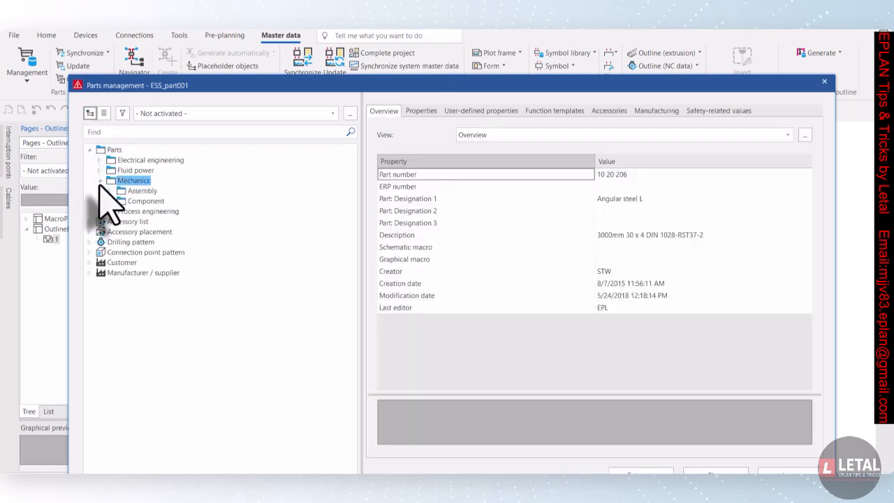
click(110, 202)
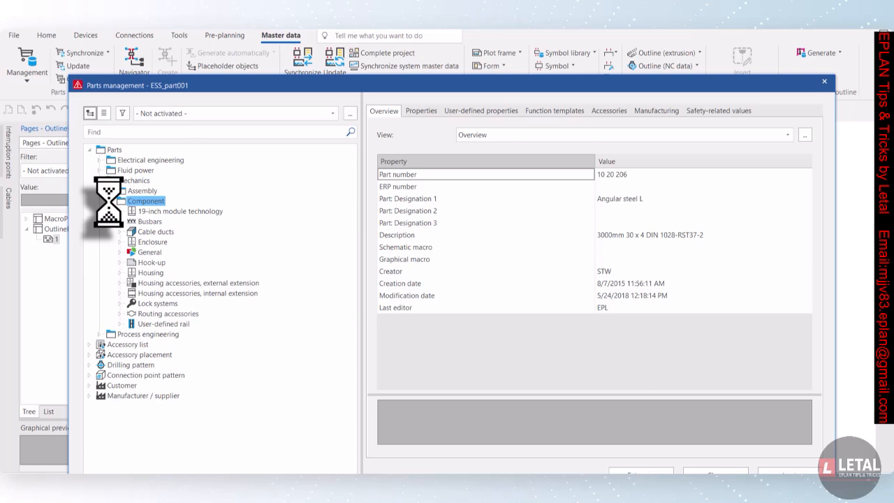
click(120, 324)
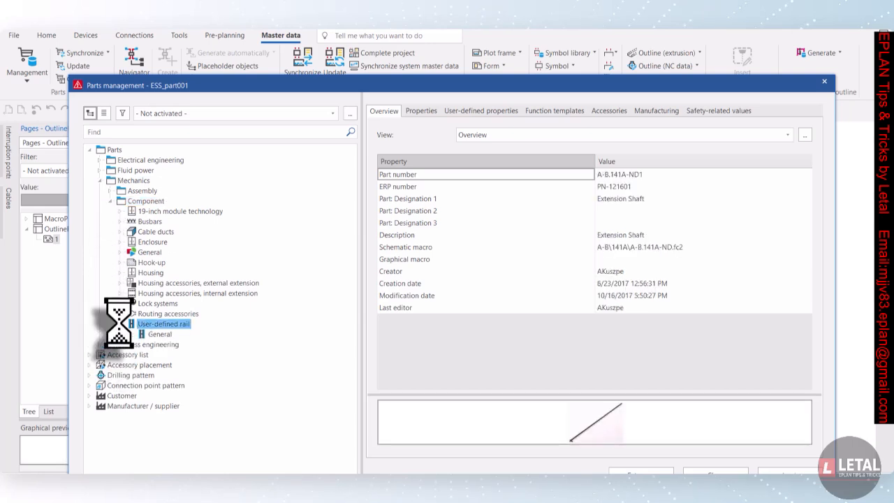
click(131, 334)
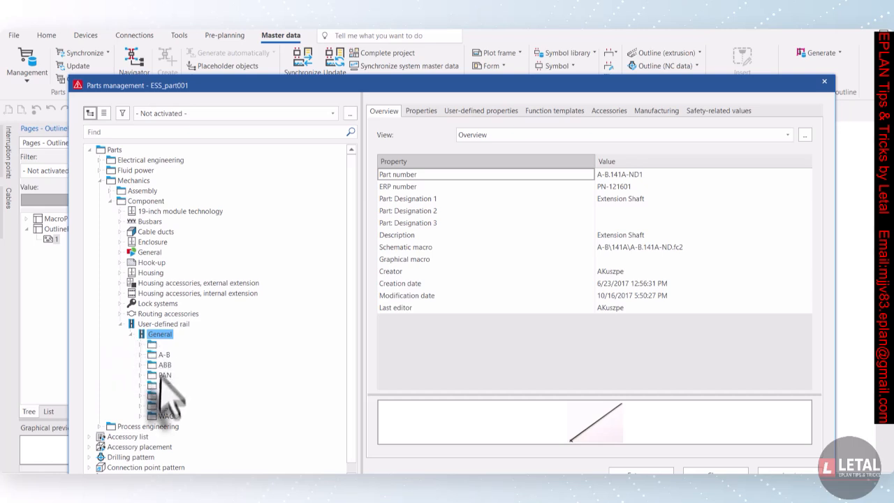
click(142, 407)
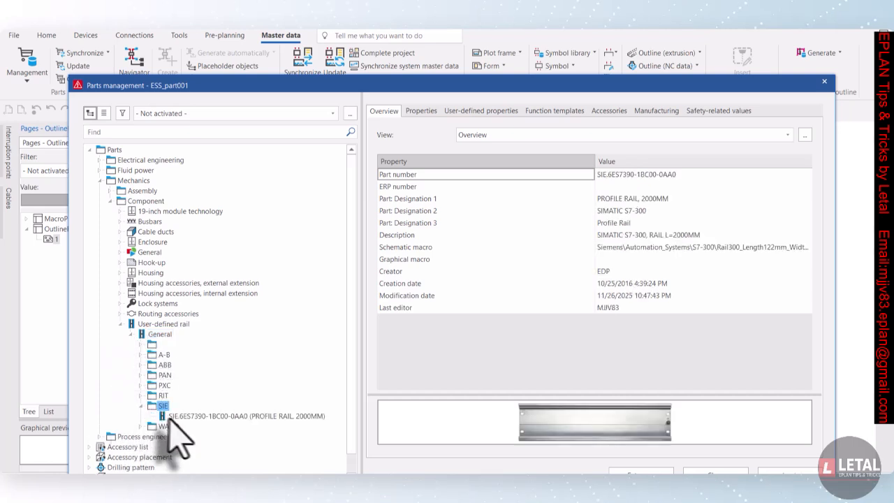
click(239, 417)
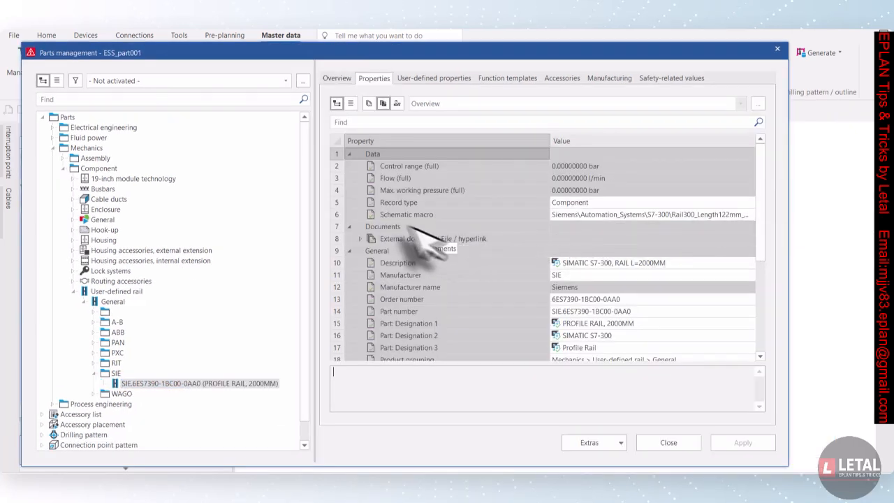
click(749, 215)
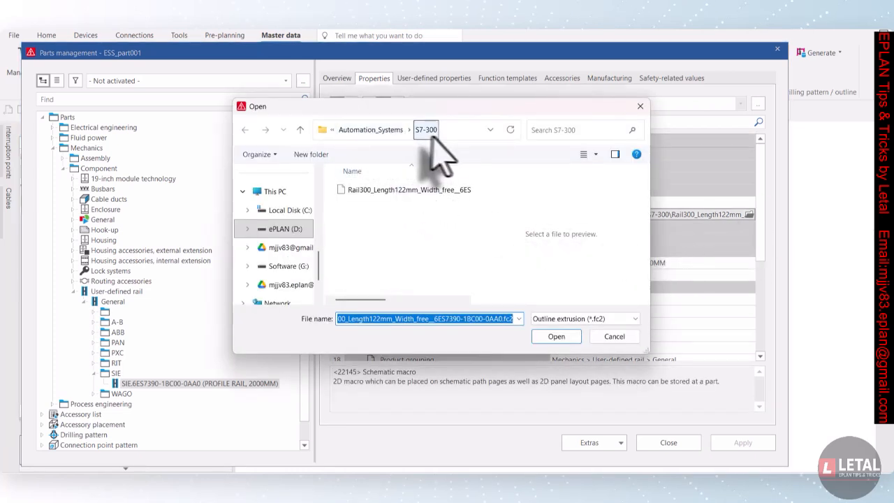
click(429, 189)
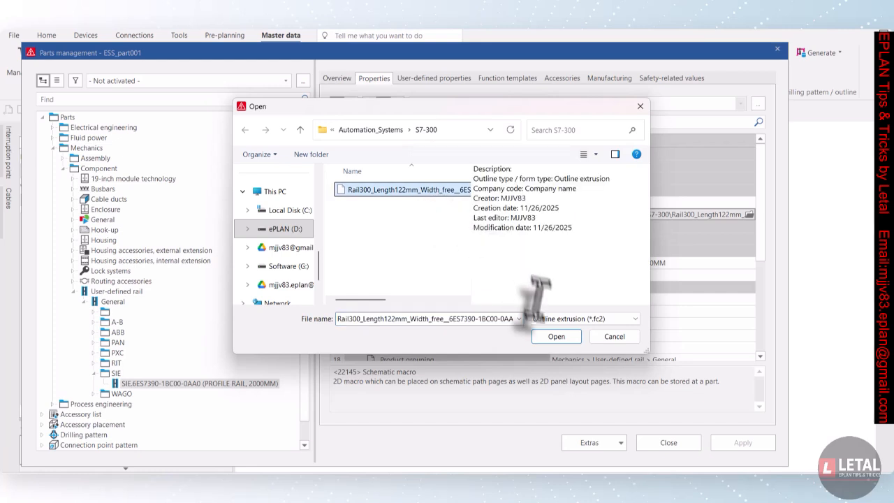
click(556, 336)
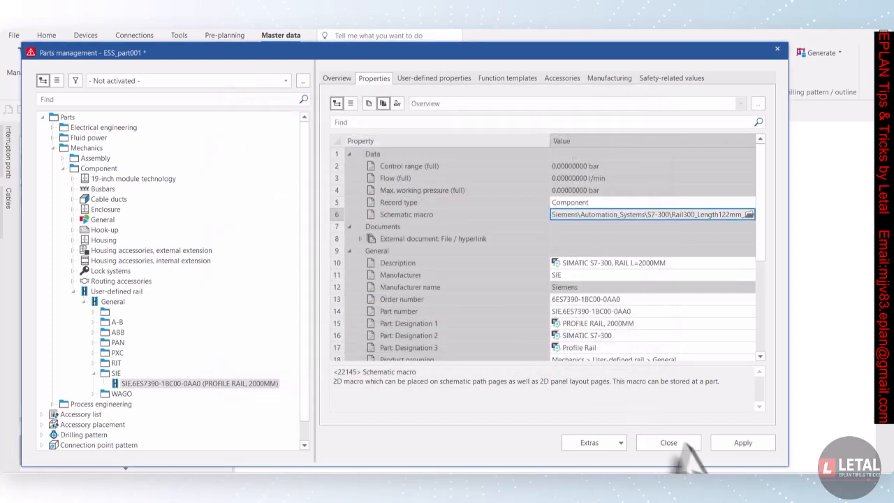
click(735, 440)
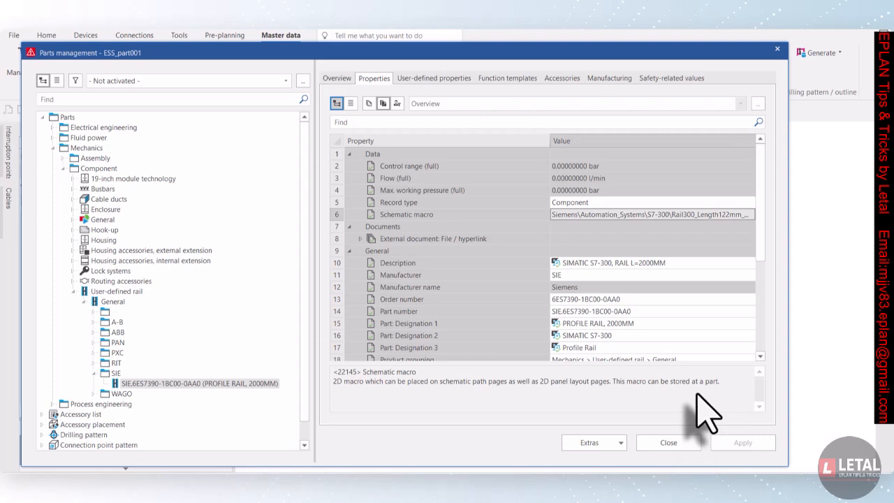
Close parts management and synchronize the parts database into the project
click(664, 446)
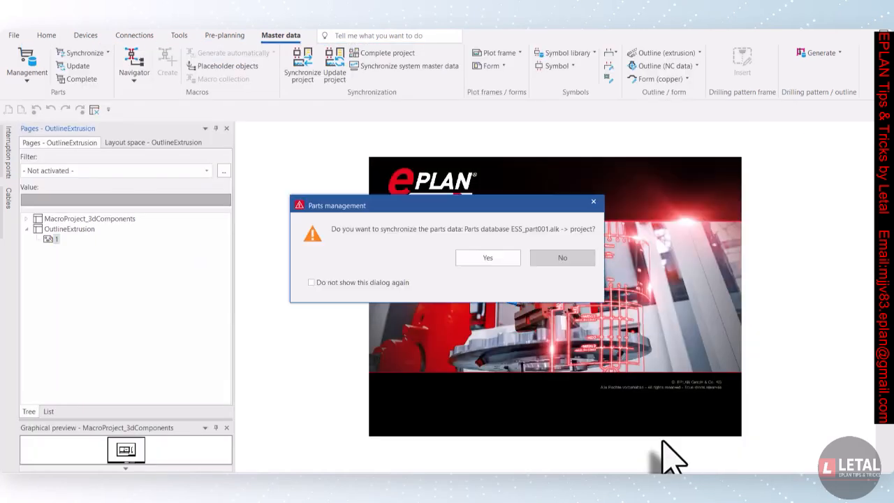
click(493, 258)
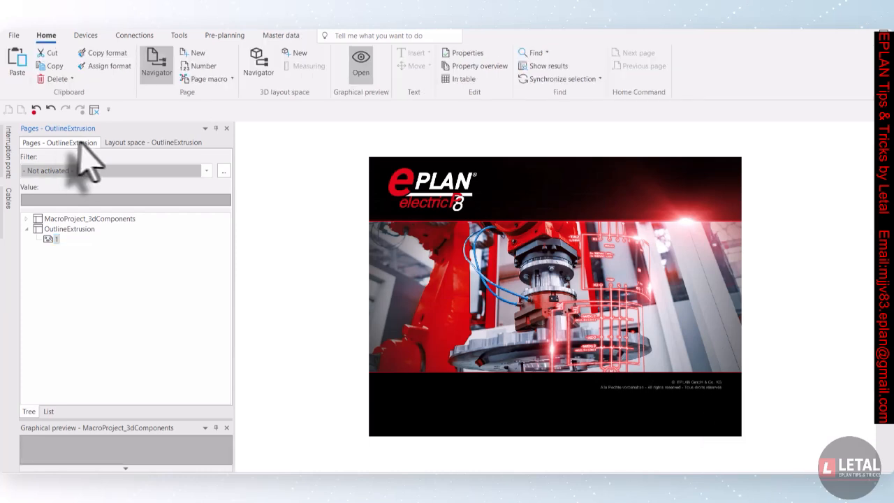
Create a new 3D layout space named 1 in the OutlineExtrusion project
click(119, 144)
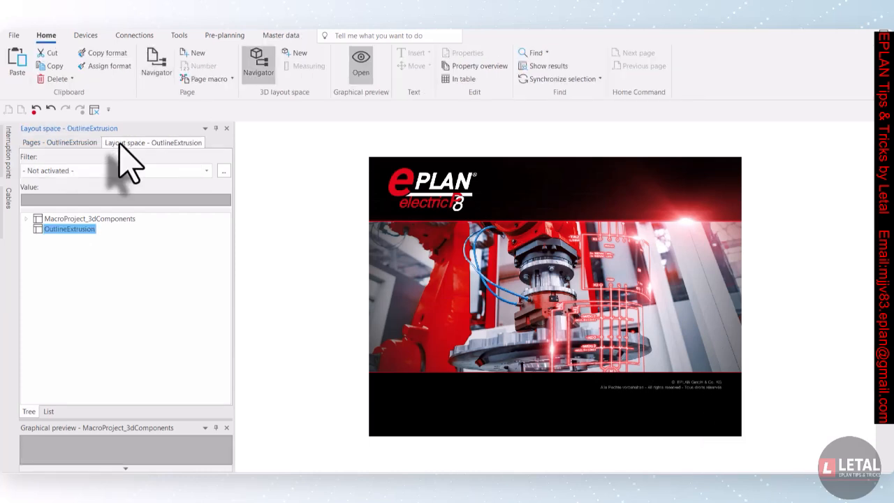
right_click(72, 232)
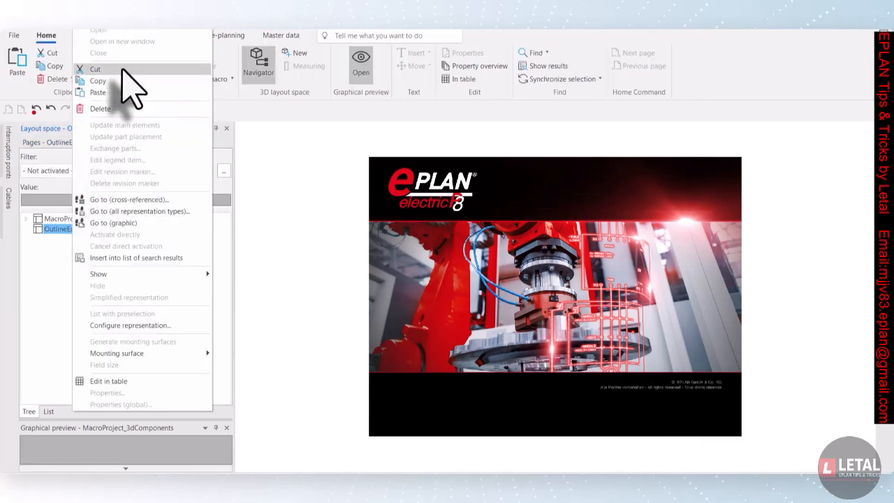
click(124, 29)
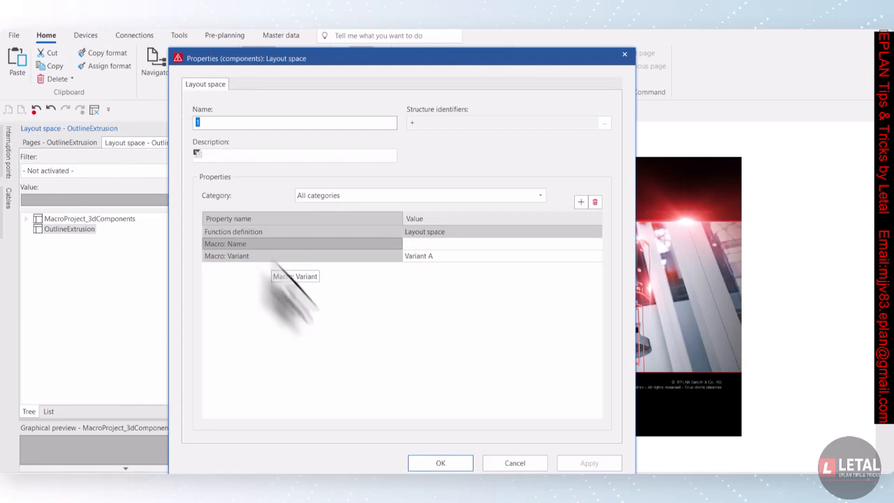
click(447, 462)
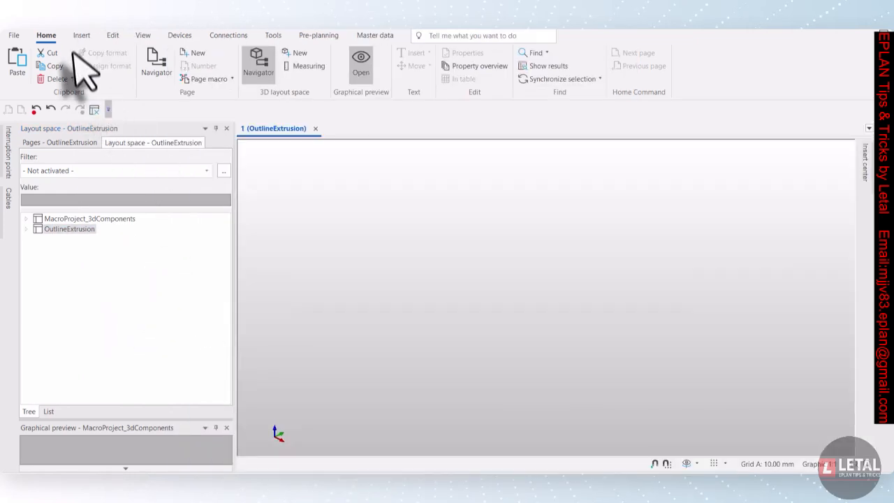
Insert a free mounting panel of 699 × 1696 × 3 mm into the layout space
click(82, 36)
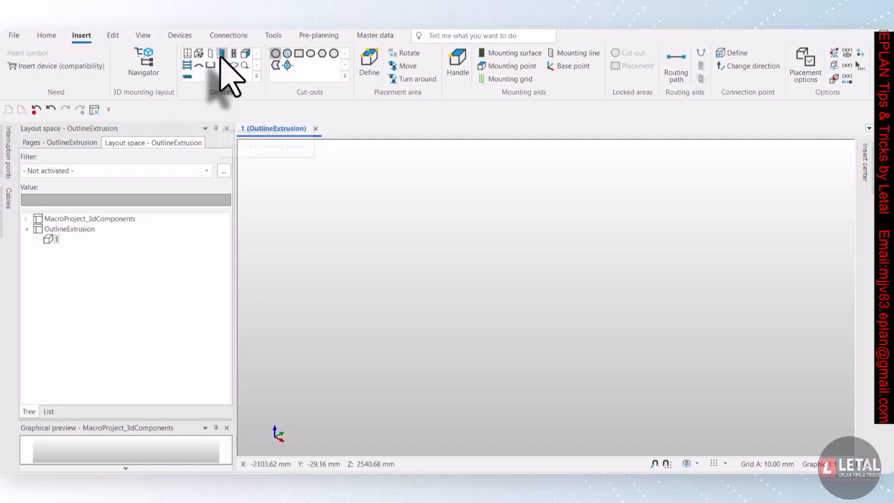
click(222, 57)
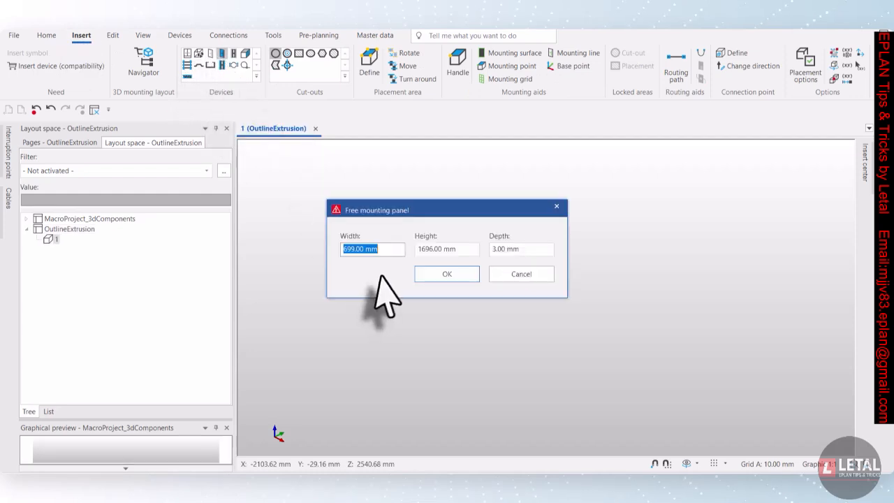
click(446, 273)
click(381, 317)
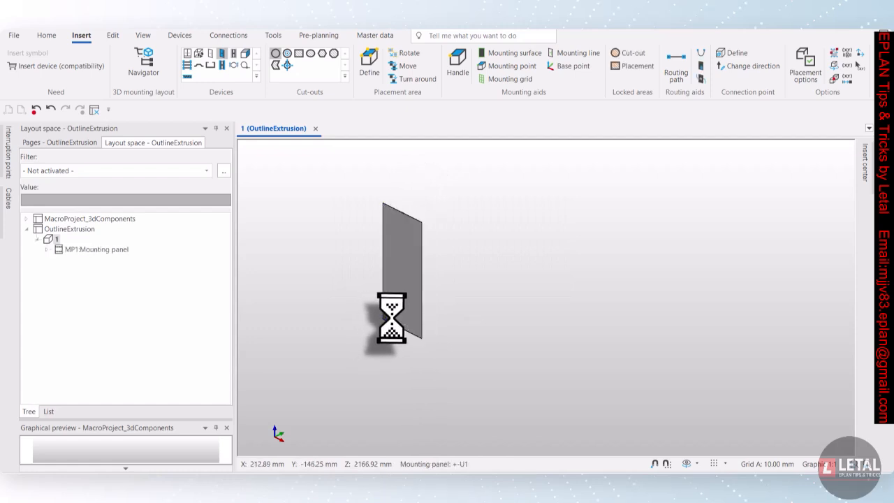
Insert part SIE.6ES7390-1BC00-0AA0 as a user-defined rail on the mounting panel, about 366 mm long
click(691, 466)
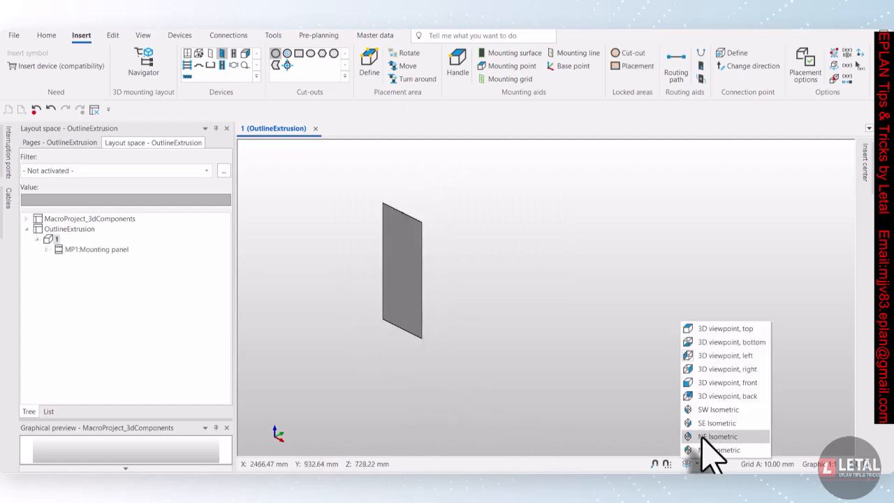
click(726, 383)
scroll(551, 199, up, 2)
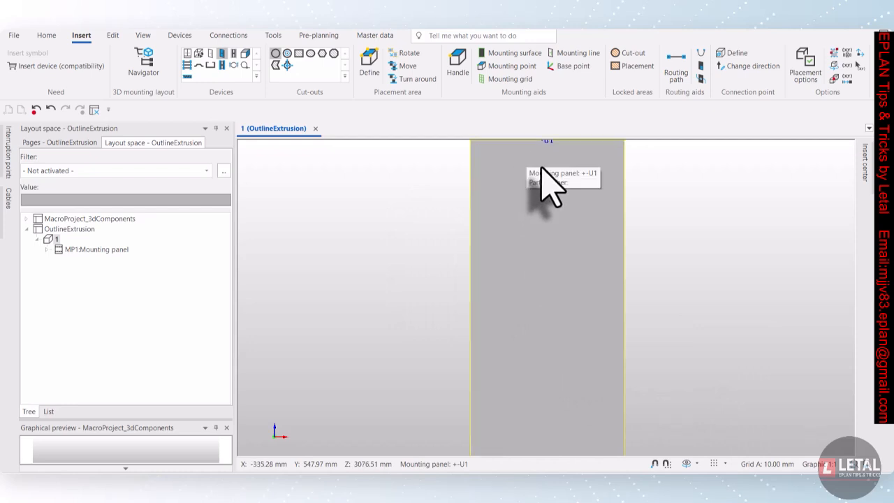
scroll(564, 157, up, 2)
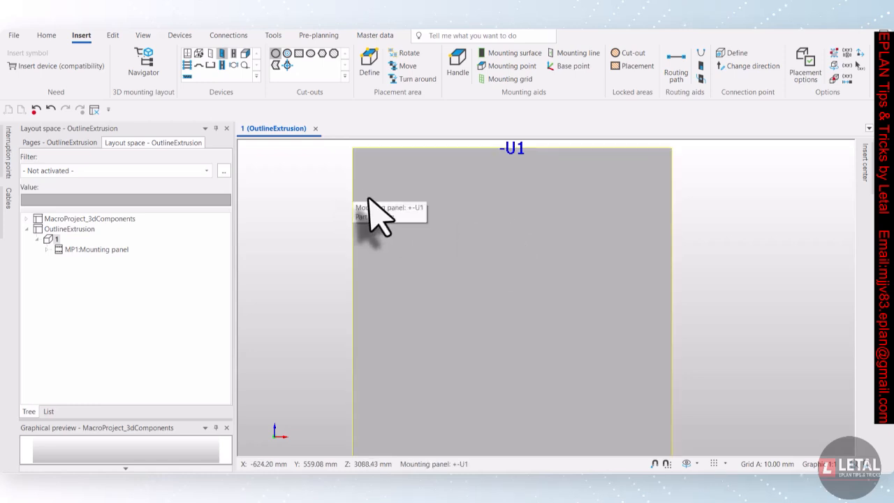
click(31, 66)
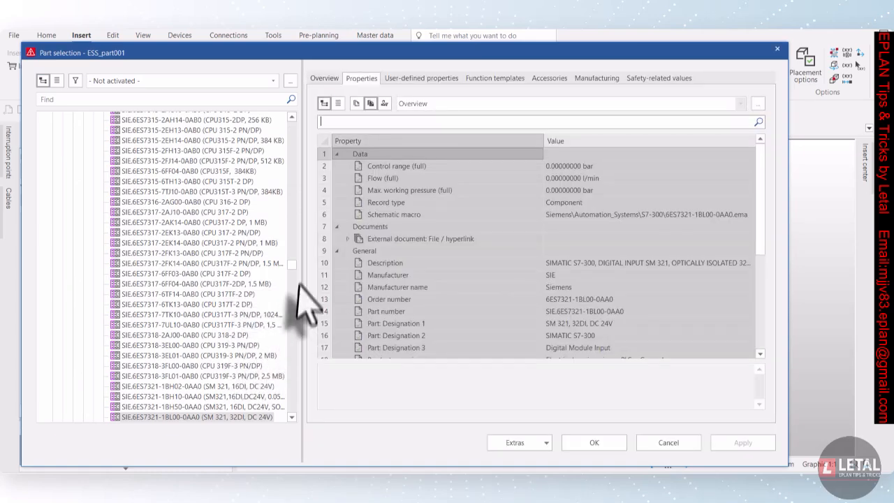
drag(294, 266, 285, 419)
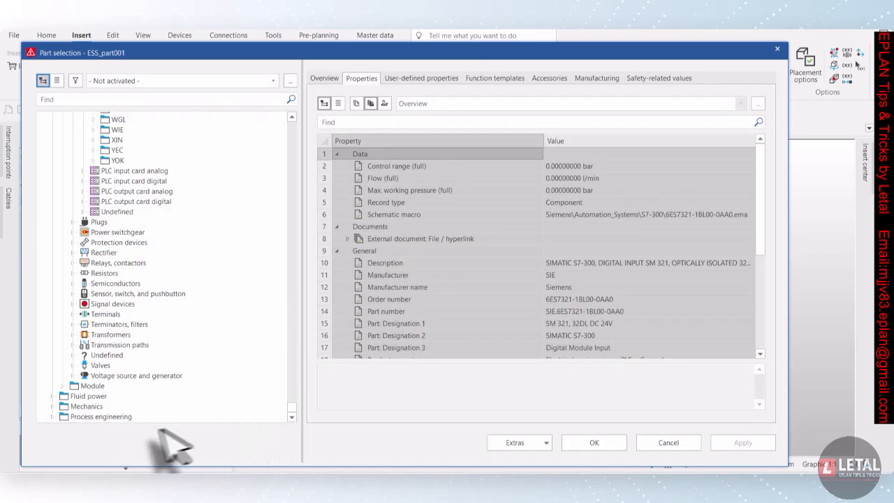
double_click(64, 406)
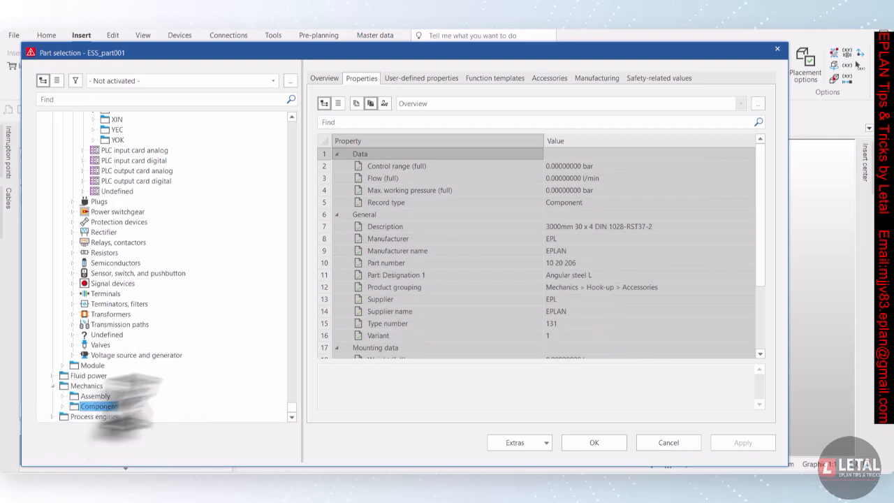
double_click(92, 407)
double_click(78, 409)
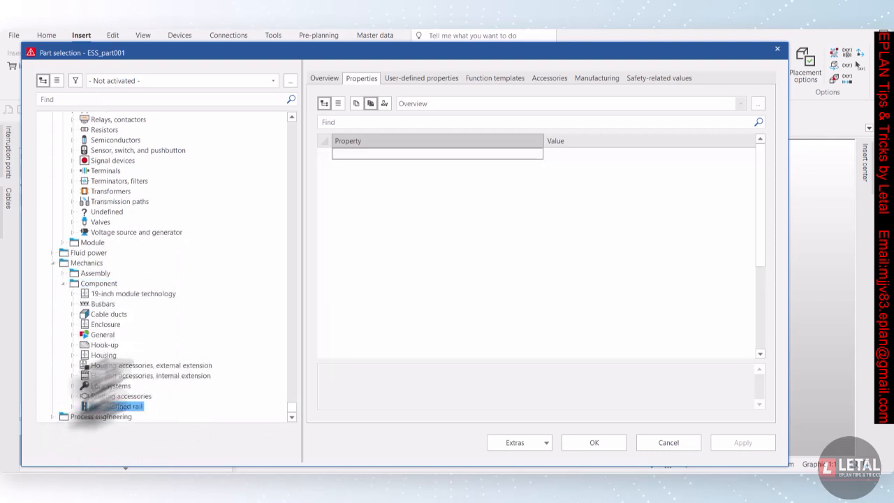
double_click(98, 407)
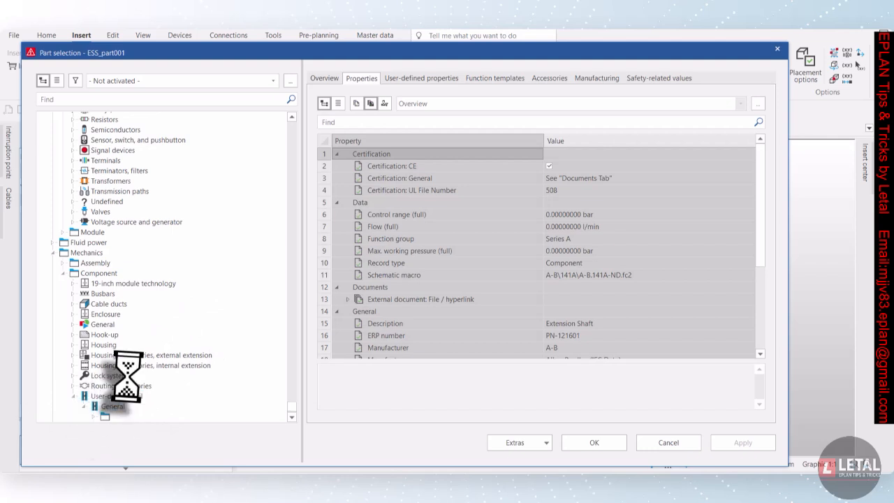
double_click(94, 396)
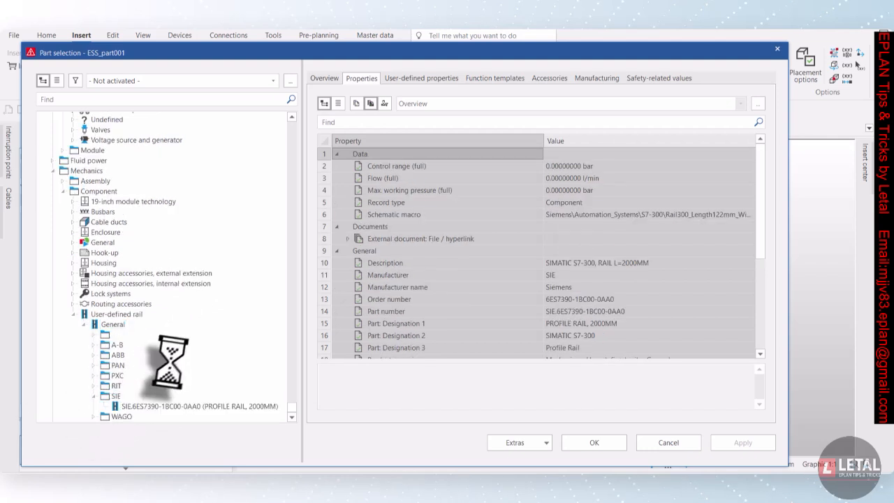
click(198, 397)
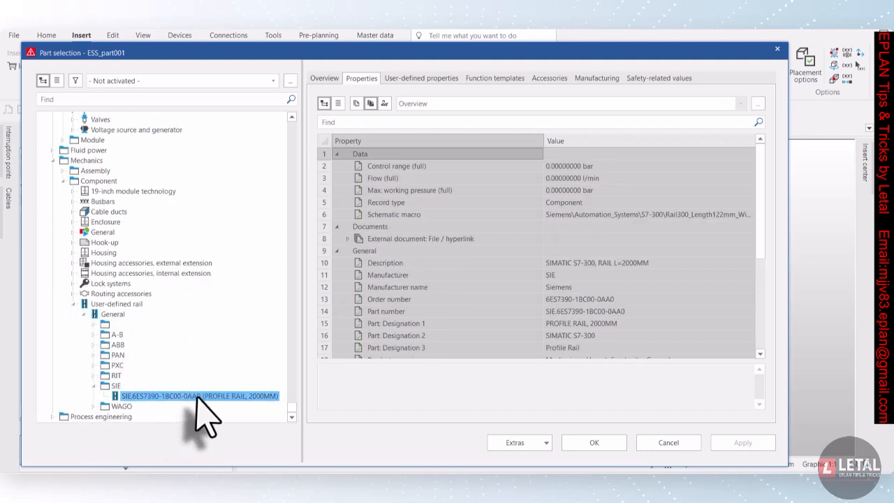
click(580, 443)
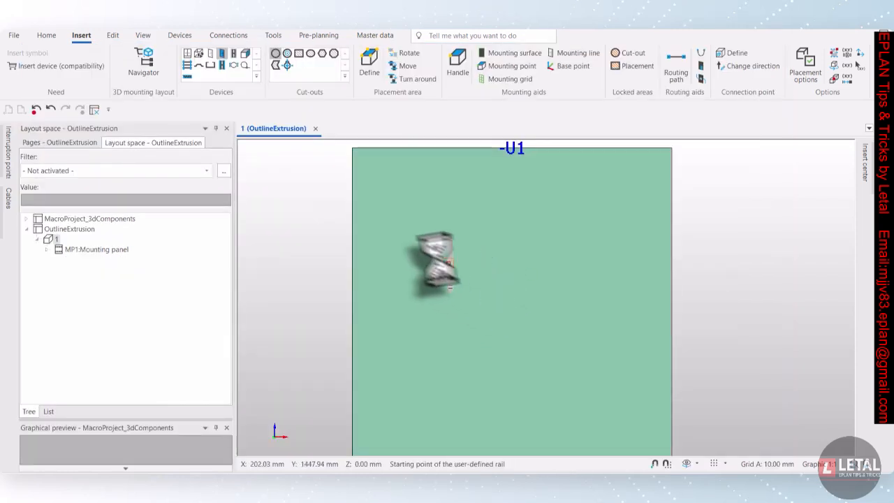
click(391, 241)
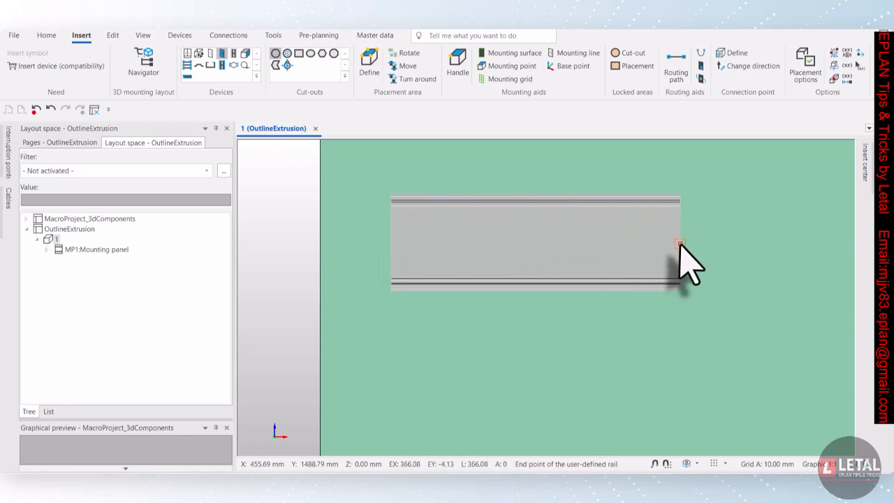
click(679, 244)
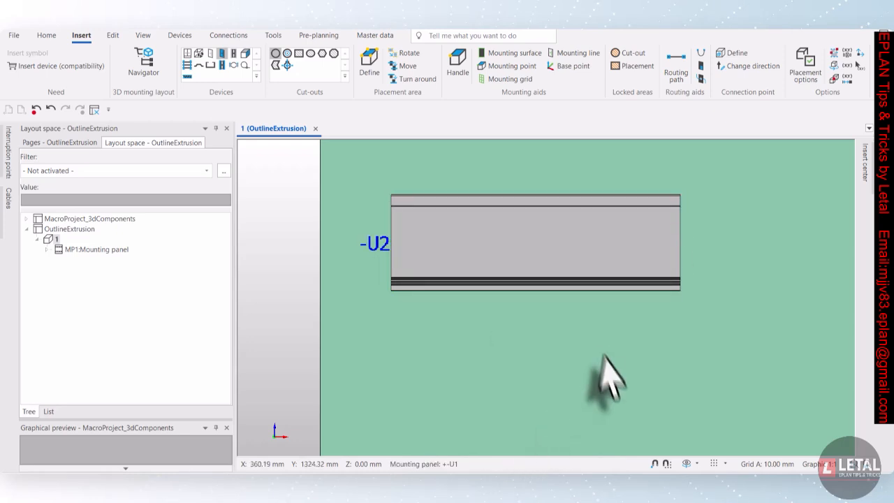
Inspect the rail on the mounting panel from rotated, isometric, top, right and front viewpoints
click(686, 464)
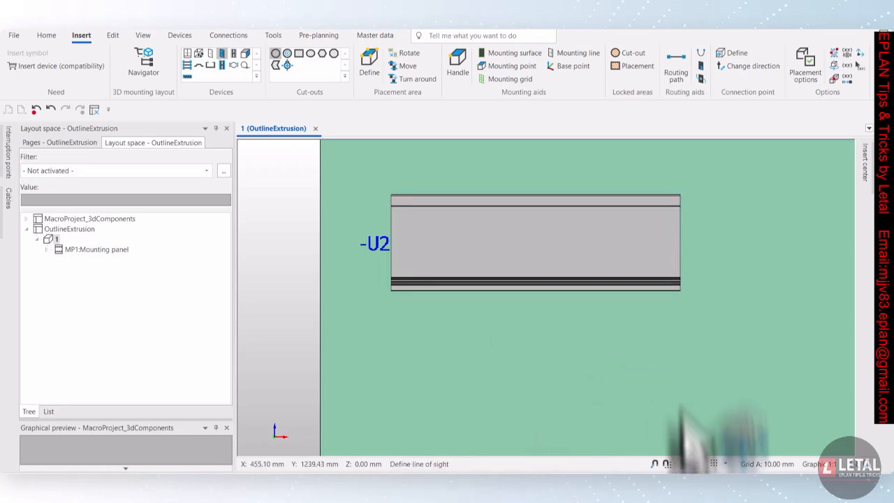
drag(728, 297, 591, 361)
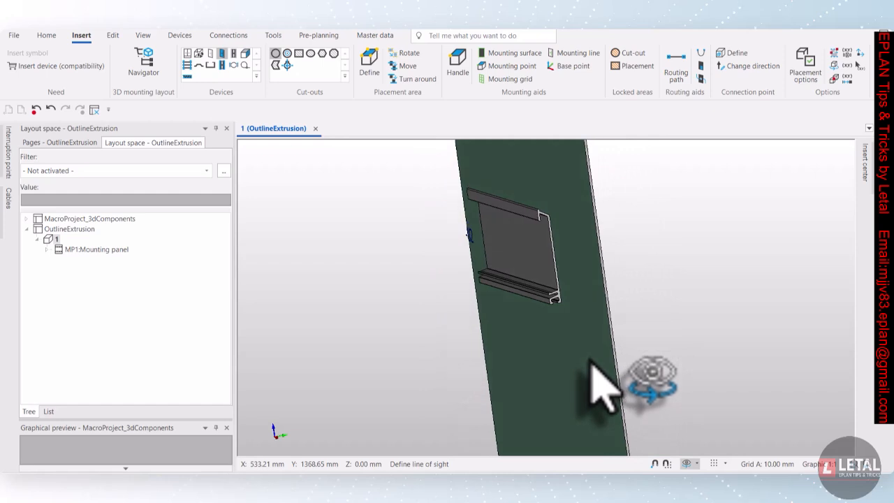
click(697, 465)
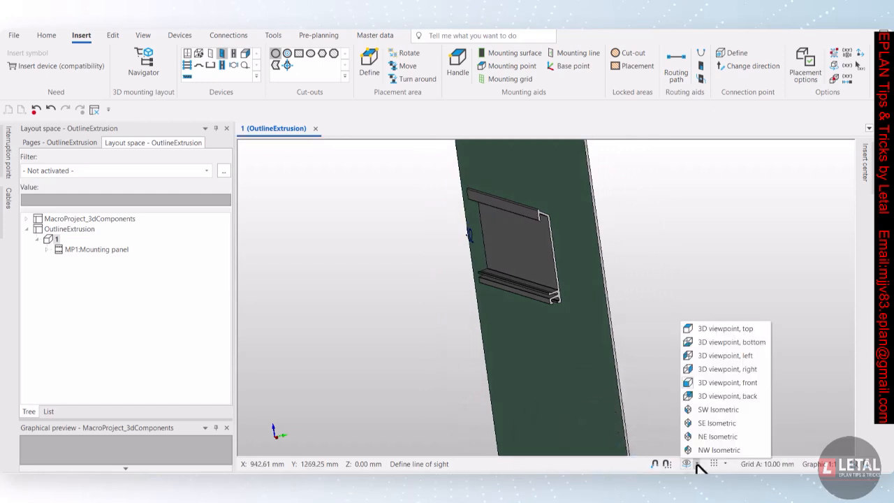
click(707, 436)
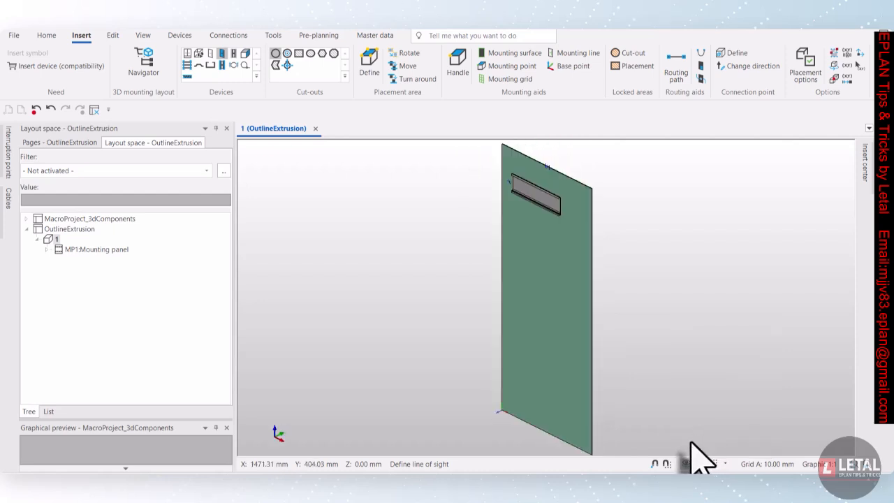
scroll(563, 167, up, 3)
click(697, 464)
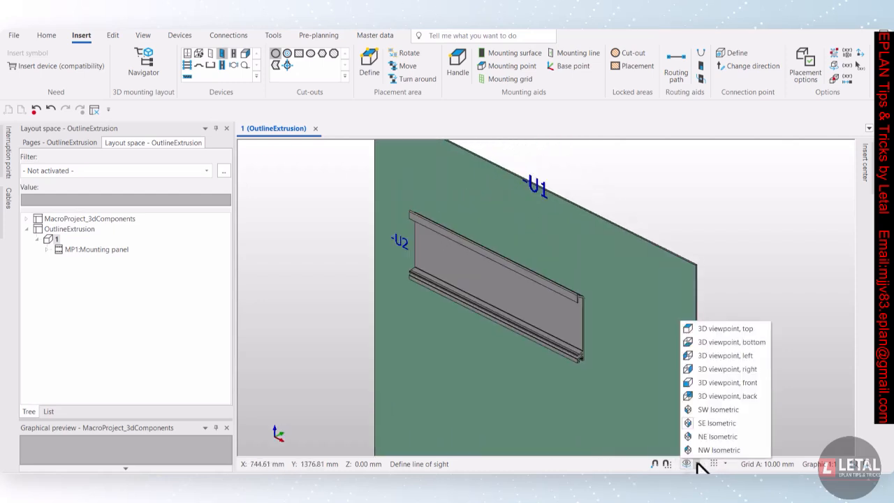
click(723, 329)
scroll(660, 395, down, 3)
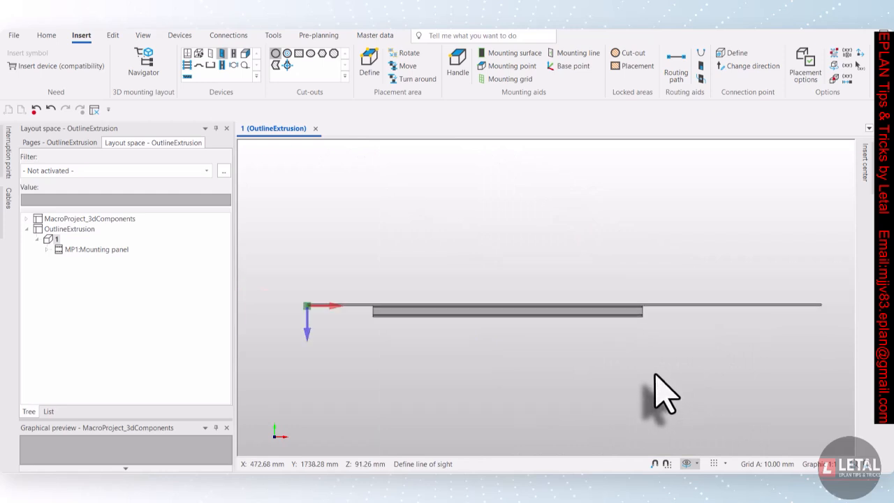
click(697, 464)
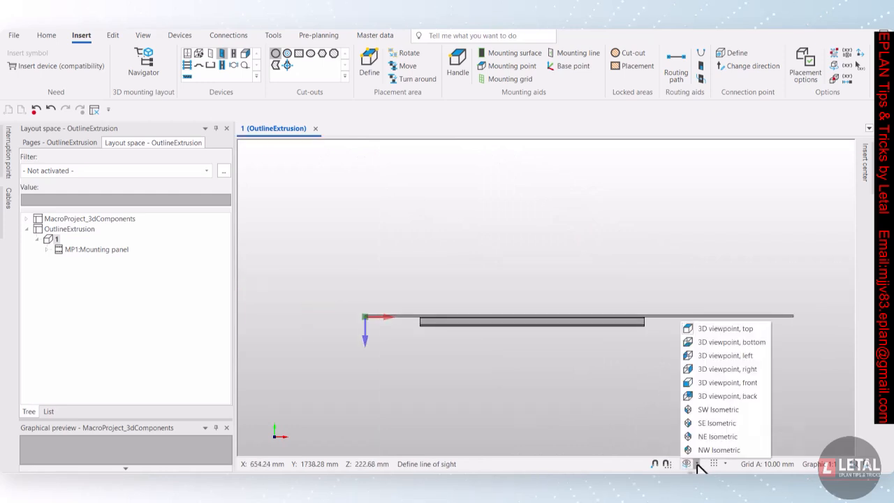
click(724, 370)
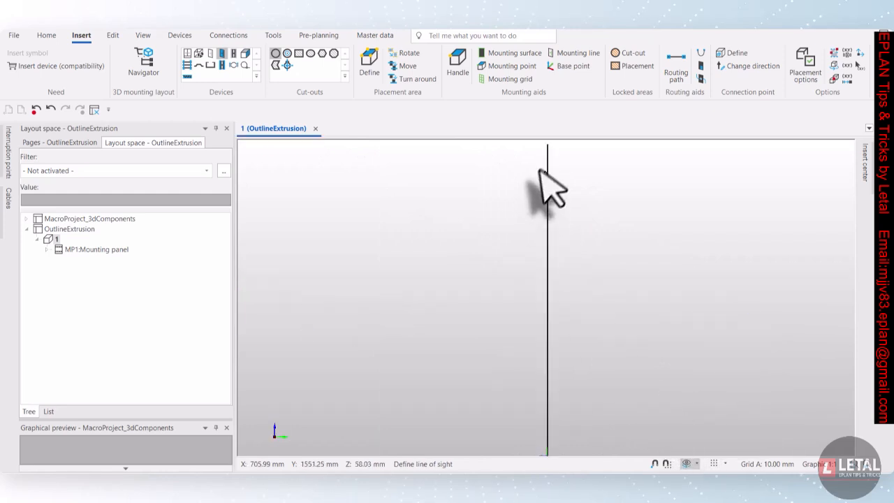
scroll(549, 185, up, 3)
click(550, 183)
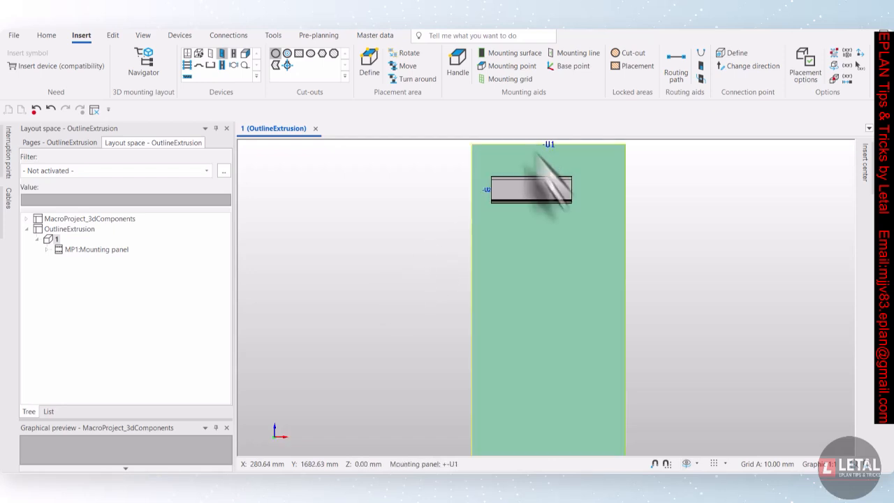
scroll(575, 179, up, 2)
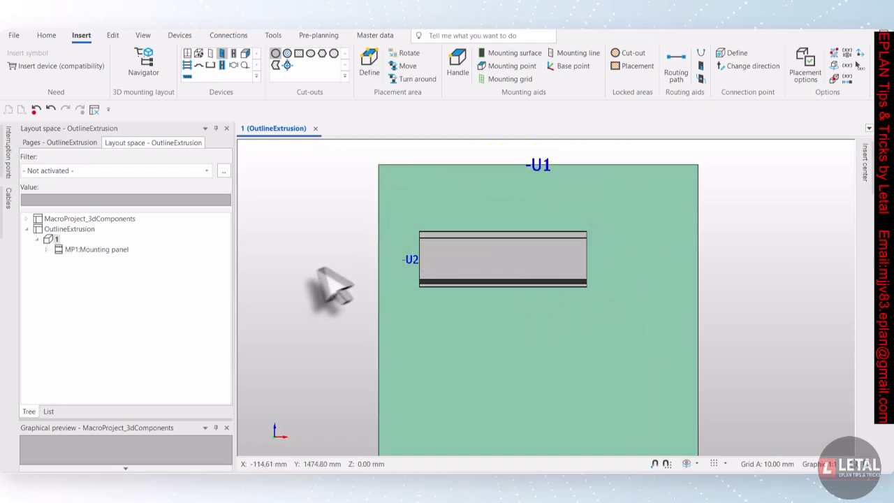
Insert the PLC part SIE.6ES7322-1BL00-0AA0 (SM 322 digital output module) onto the rail near its left end
click(42, 65)
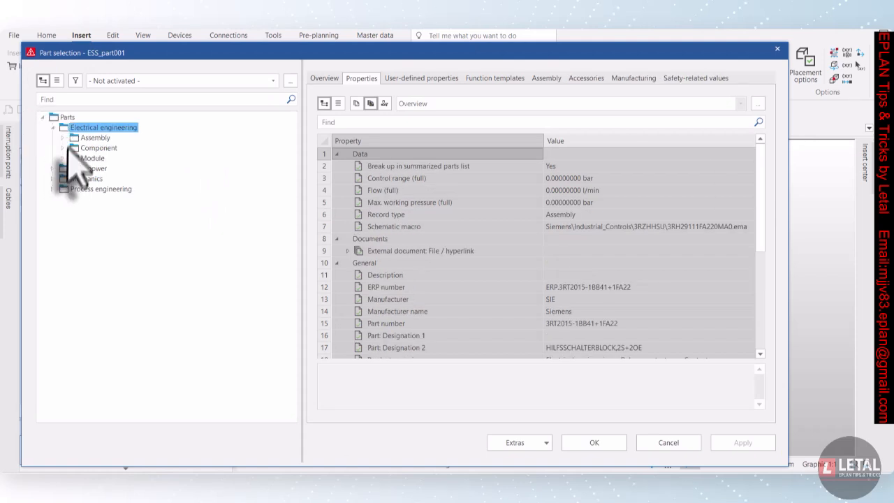
double_click(67, 148)
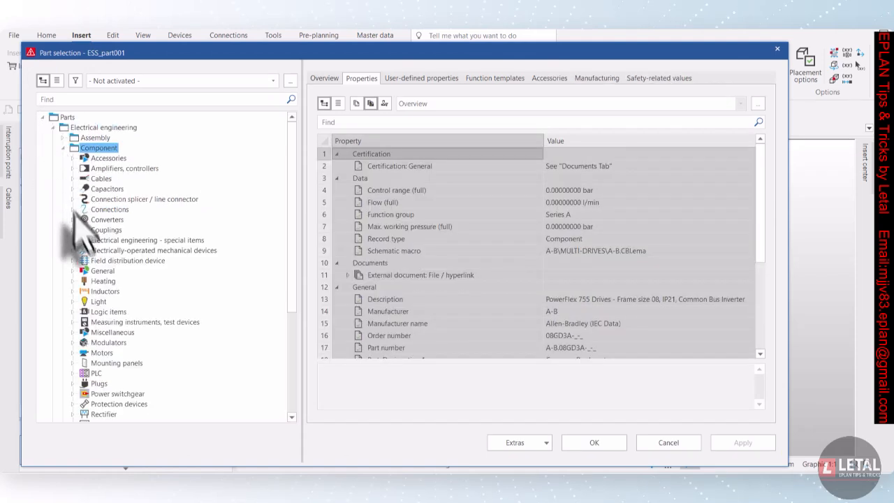
double_click(85, 373)
scroll(157, 255, down, 6)
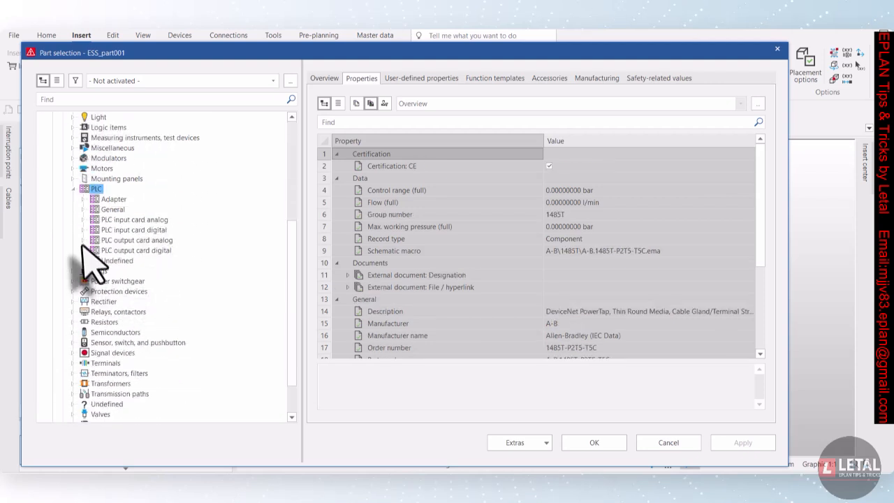
double_click(87, 210)
scroll(140, 265, down, 5)
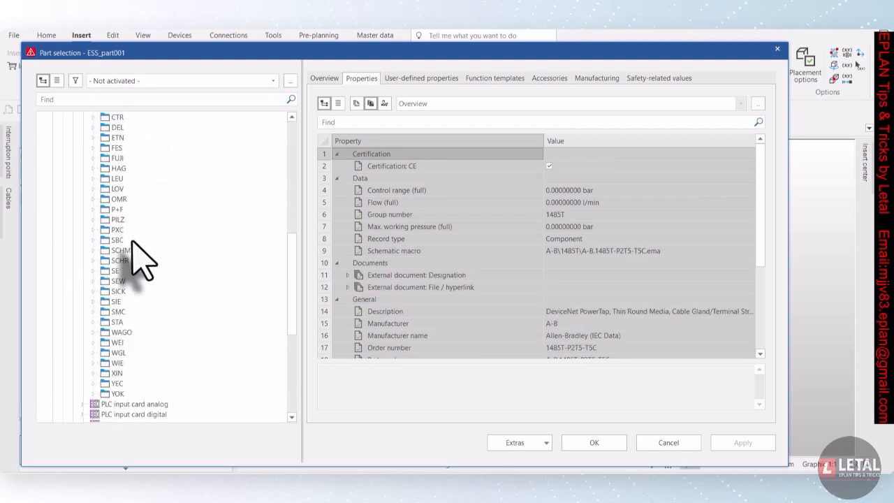
double_click(116, 270)
scroll(160, 300, down, 5)
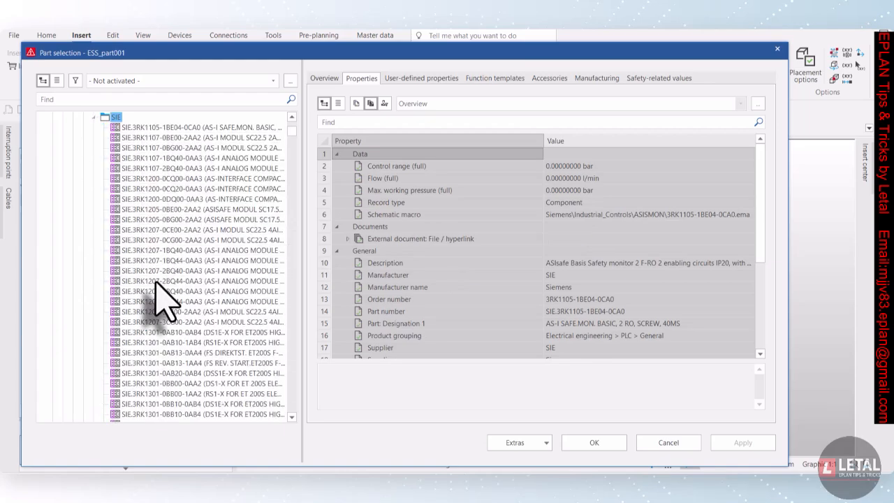
drag(293, 146, 286, 245)
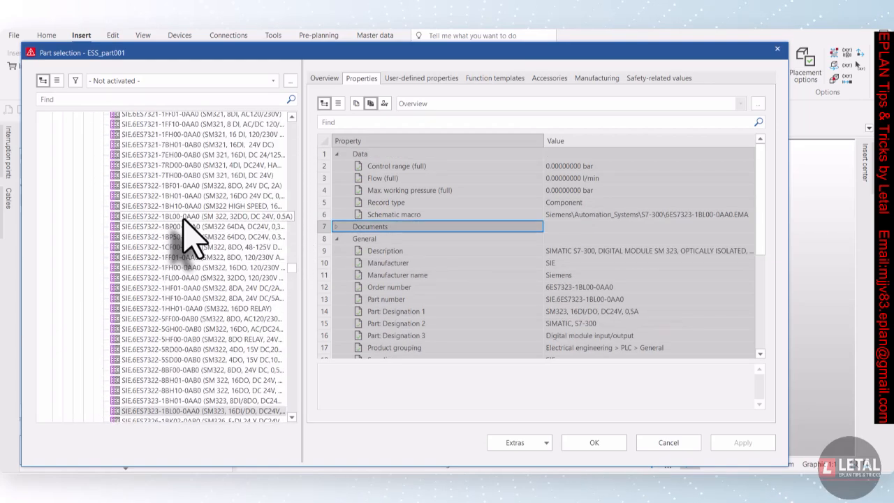
click(190, 218)
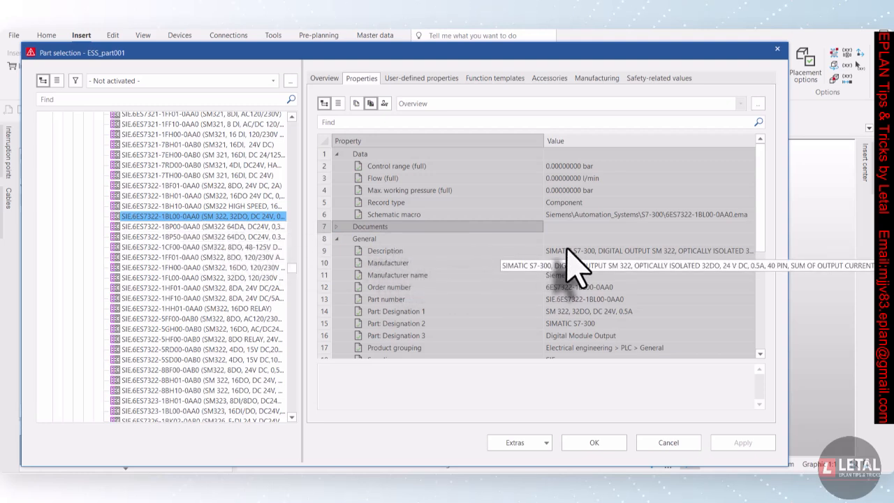
scroll(591, 234, down, 5)
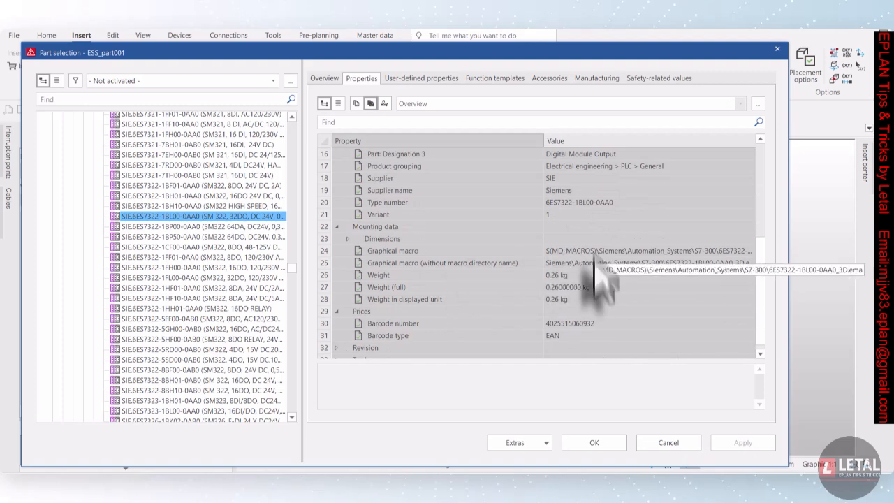
click(597, 443)
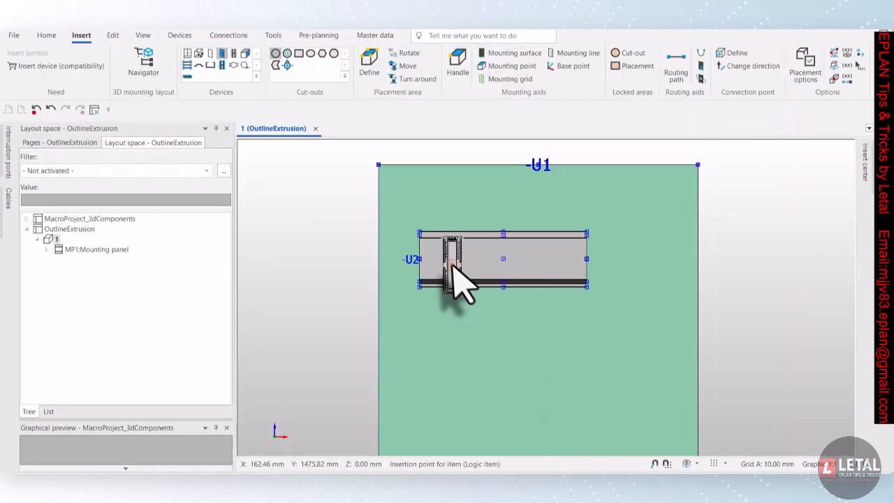
scroll(453, 266, up, 2)
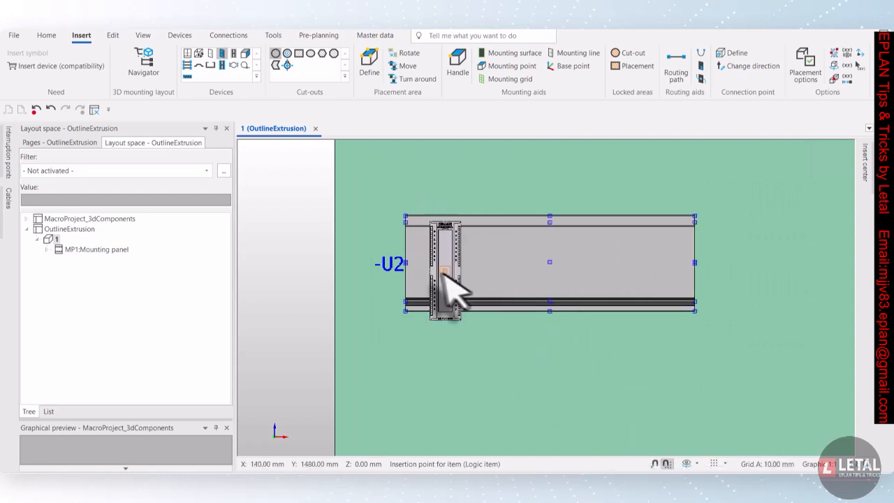
scroll(424, 252, up, 1)
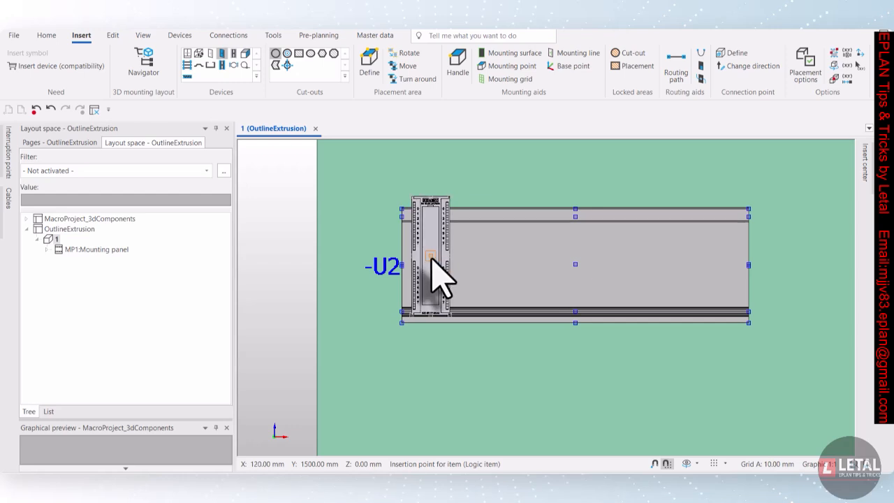
click(431, 257)
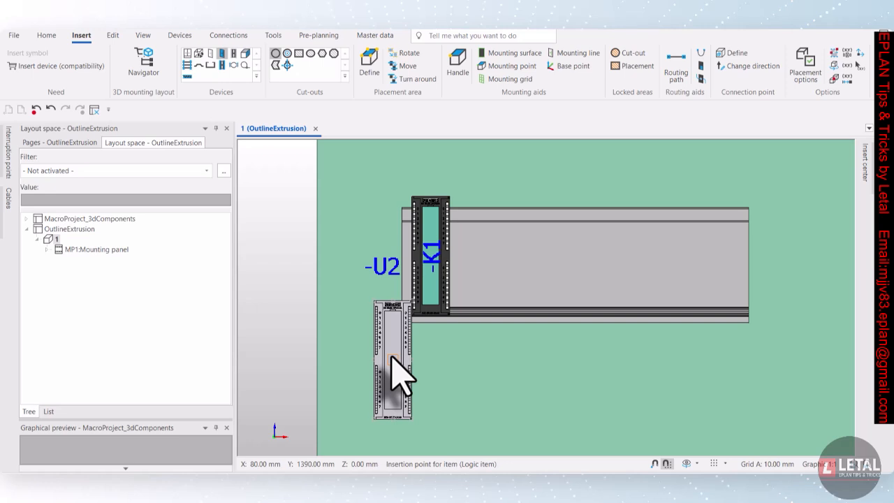
key(Escape)
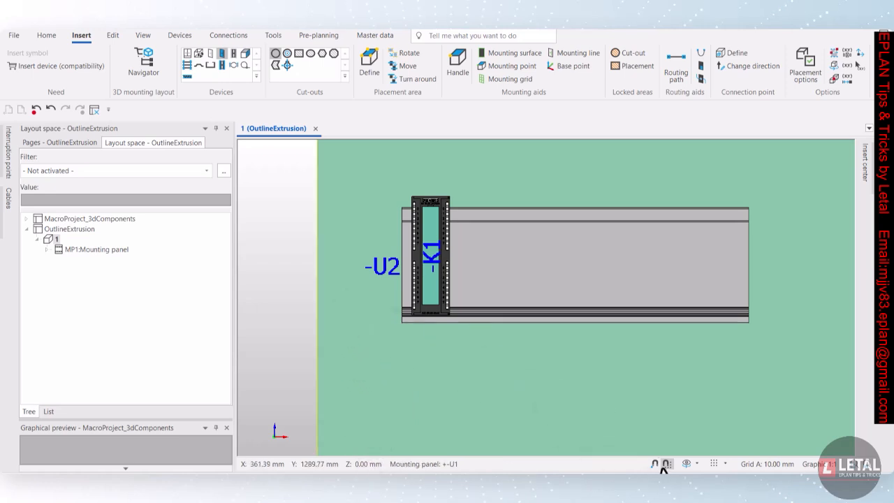
Move the output module along the rail twice, returning it to the rail's left end, to test how it sits on the rail
click(687, 464)
drag(380, 333, 493, 341)
scroll(490, 312, up, 3)
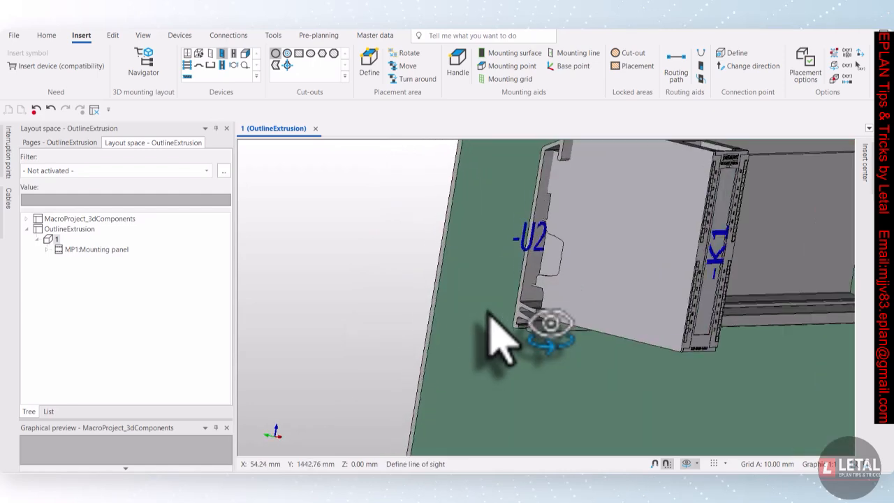
scroll(492, 335, down, 3)
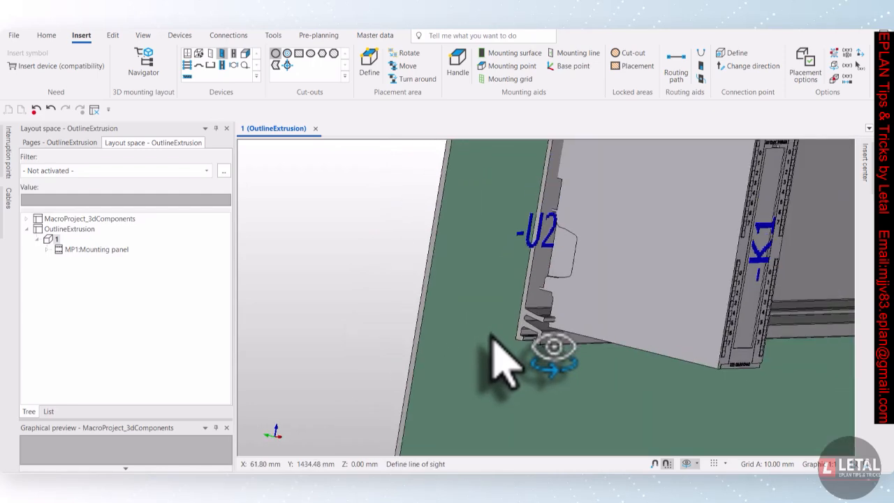
scroll(486, 325, down, 1)
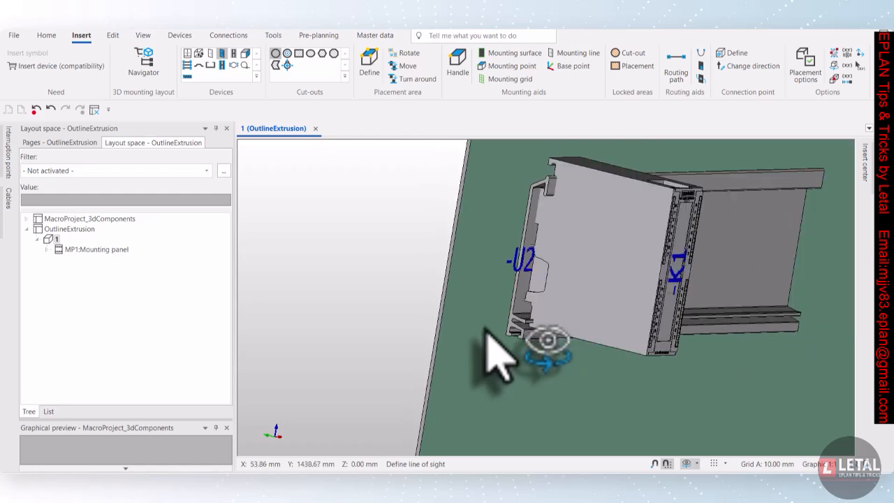
mouse_move(482, 304)
mouse_down()
mouse_move(551, 315)
mouse_move(515, 314)
mouse_move(517, 322)
mouse_move(497, 302)
mouse_move(475, 311)
mouse_up()
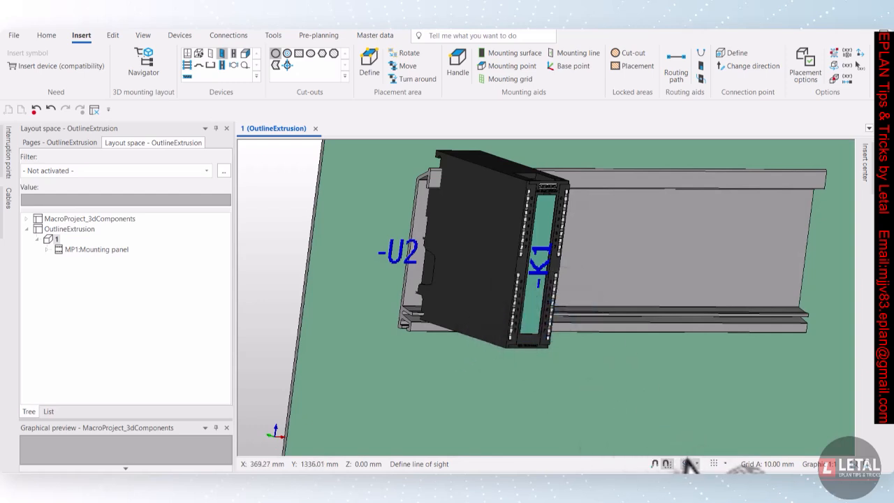
drag(489, 299, 490, 318)
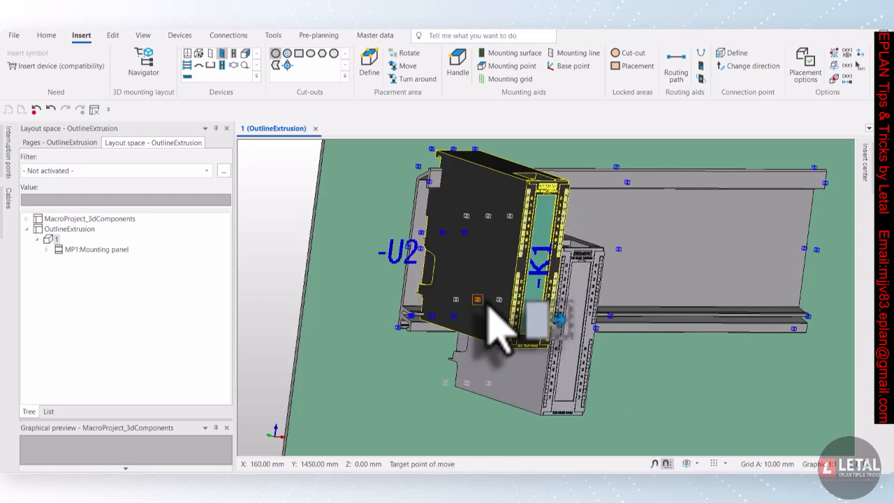
click(510, 321)
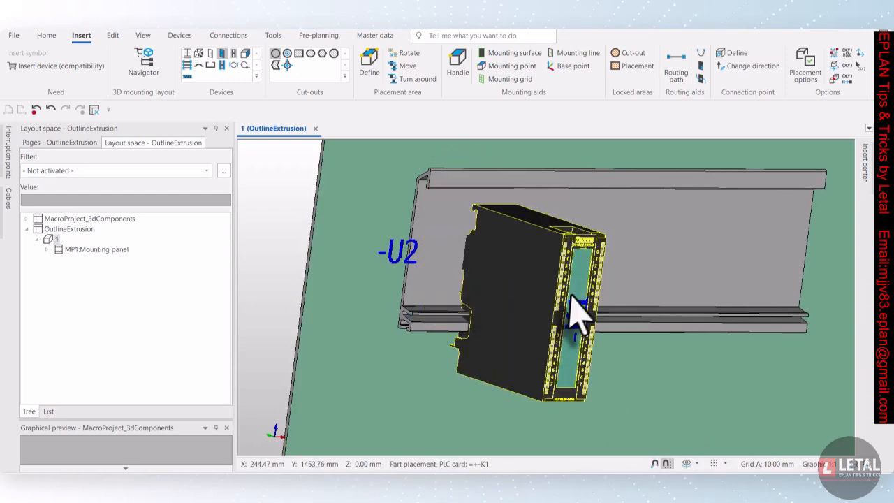
drag(578, 311, 483, 257)
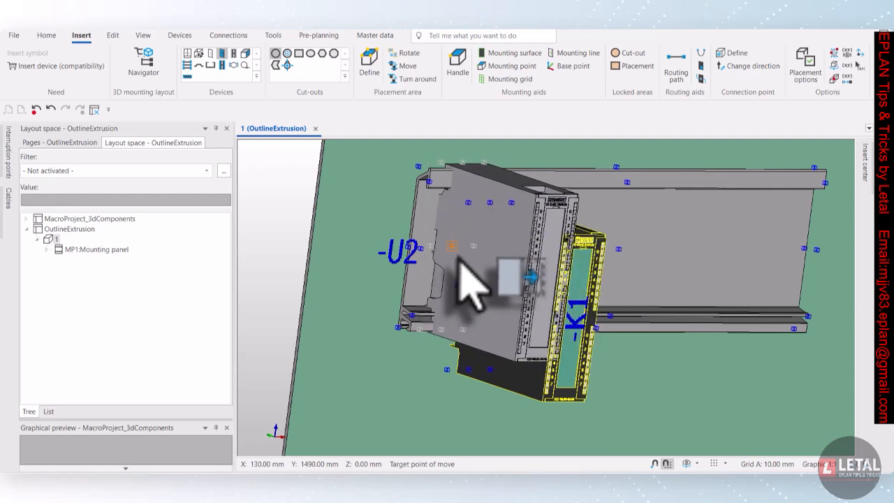
click(459, 260)
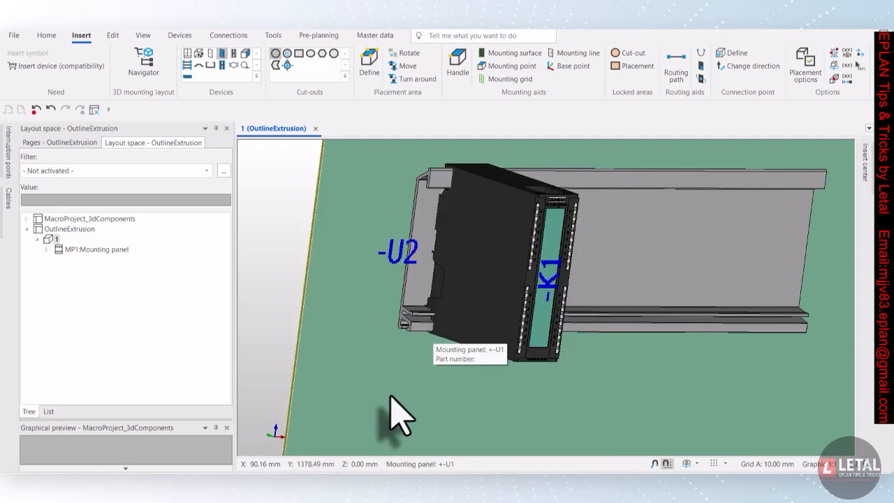
click(686, 464)
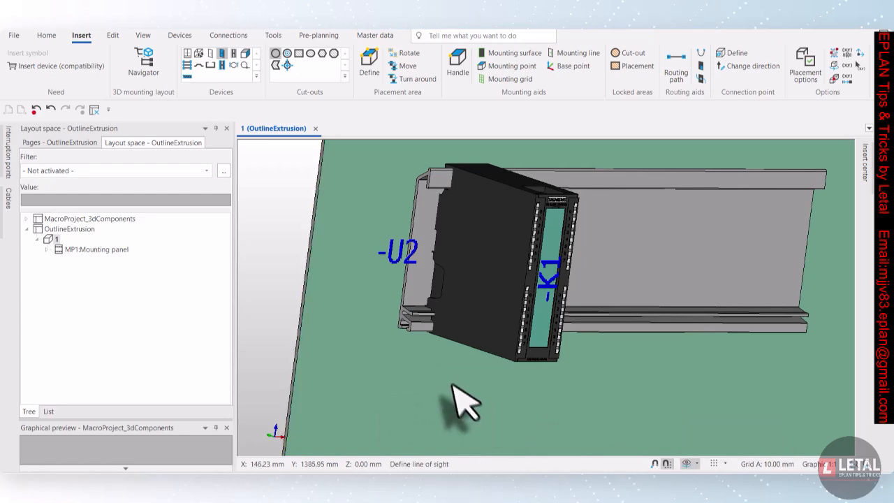
drag(460, 402, 451, 367)
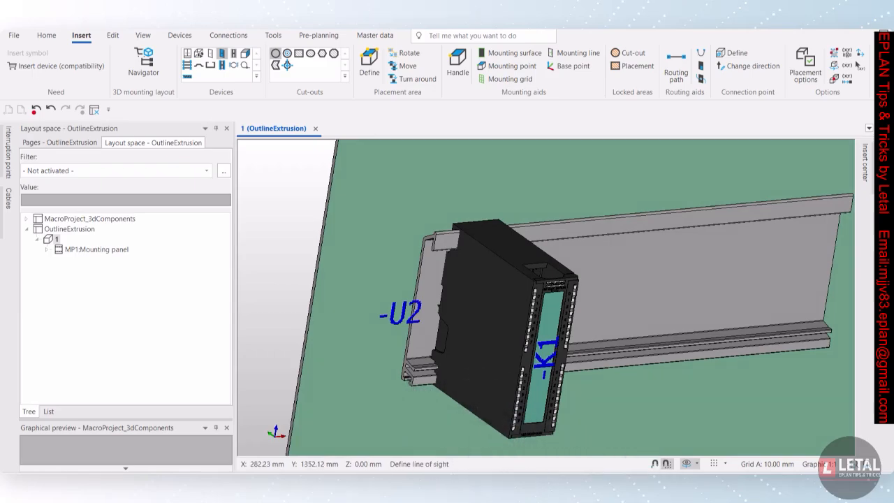